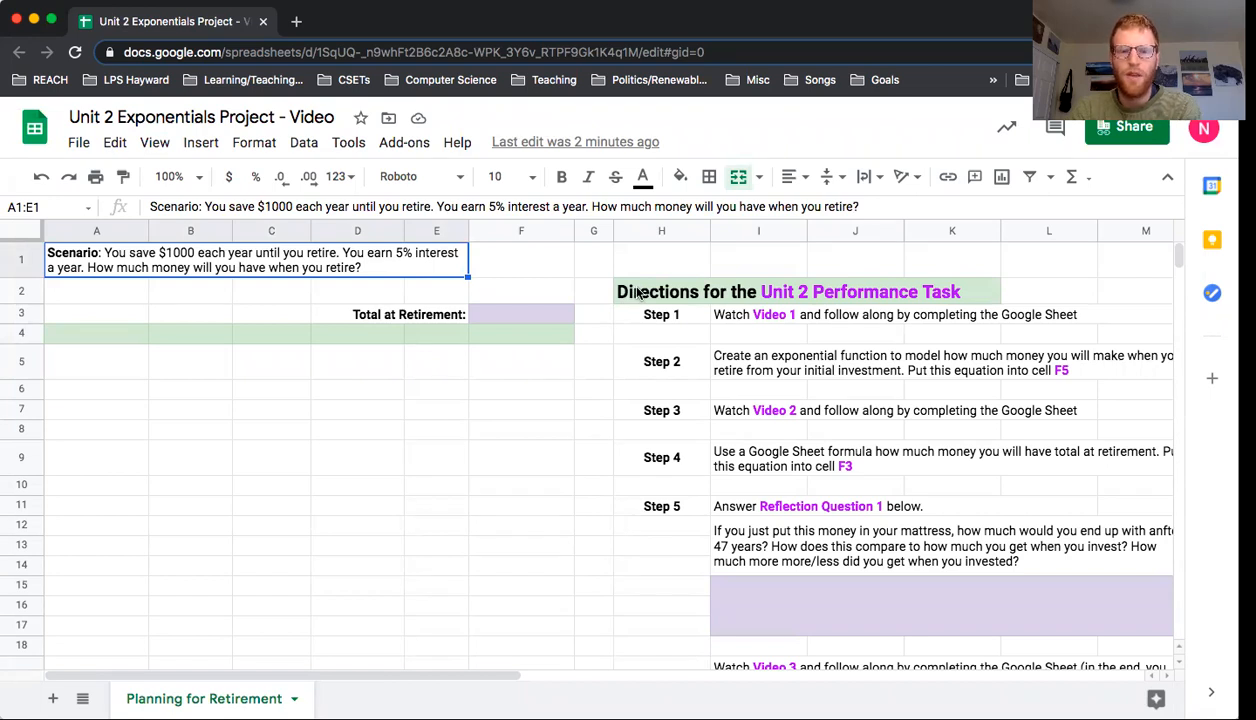
# Review the task title, the first direction and the retirement savings scenario in the sheet
pyautogui.click(637, 291)
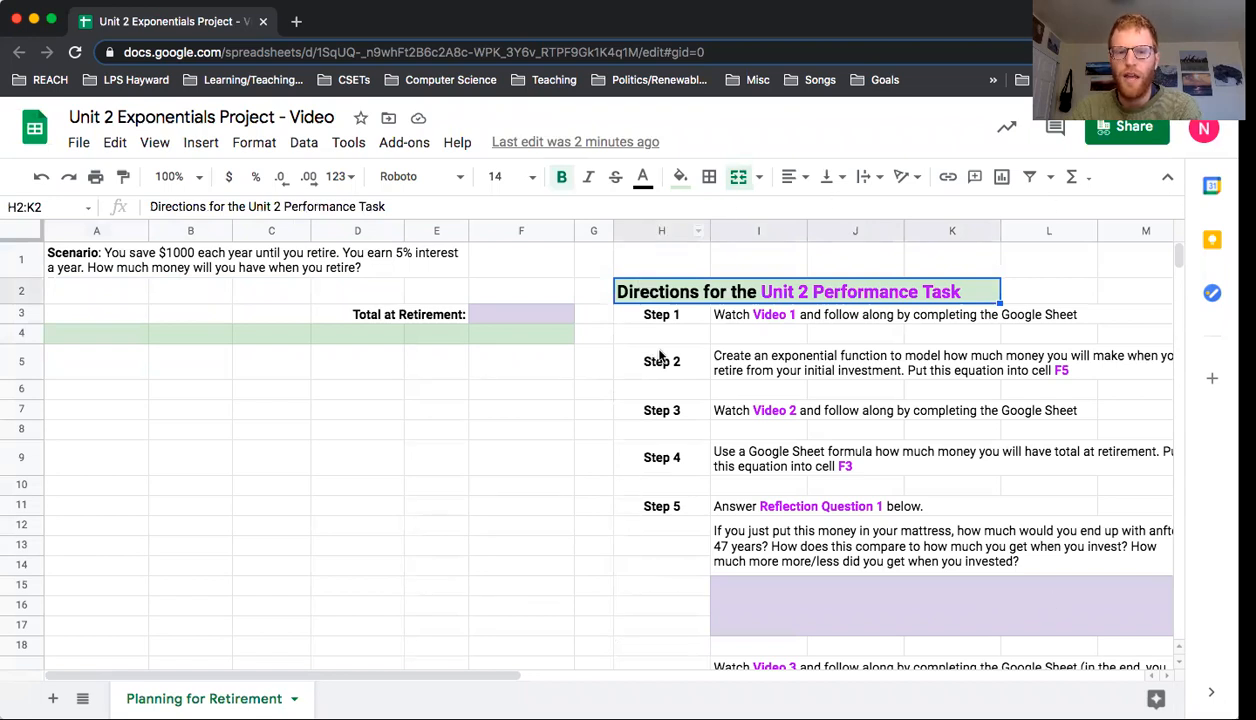
pyautogui.click(756, 320)
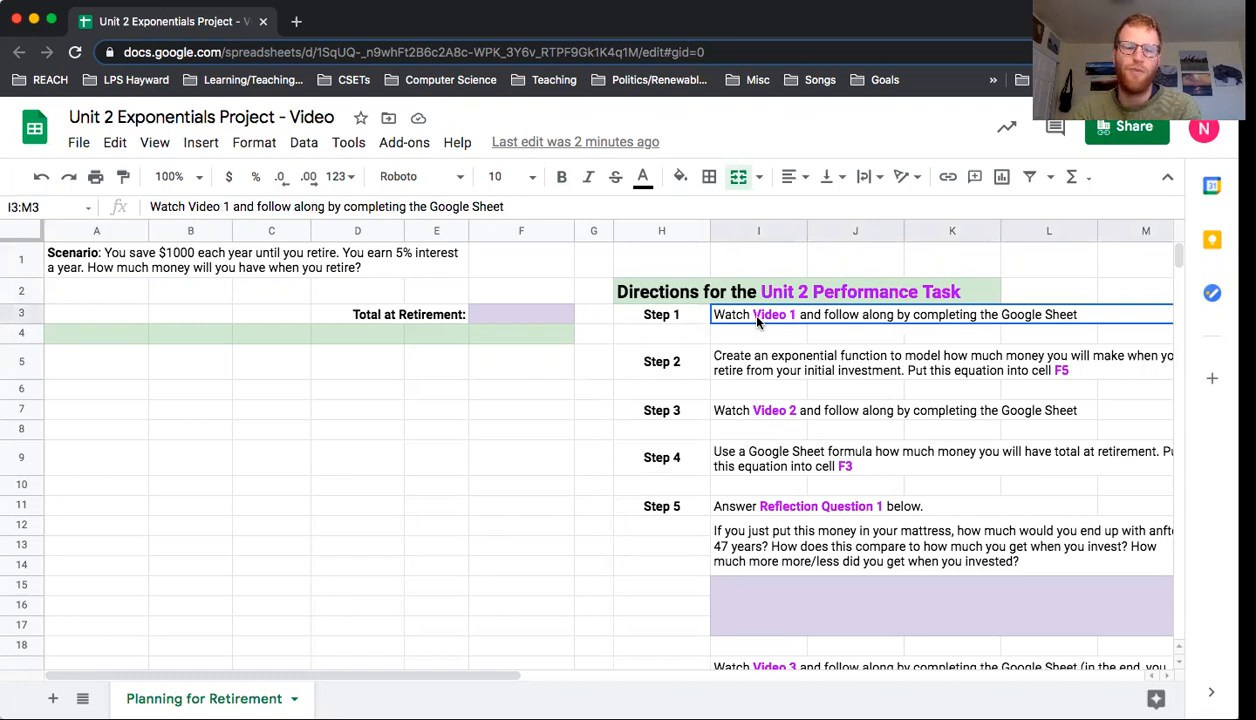
pyautogui.click(212, 258)
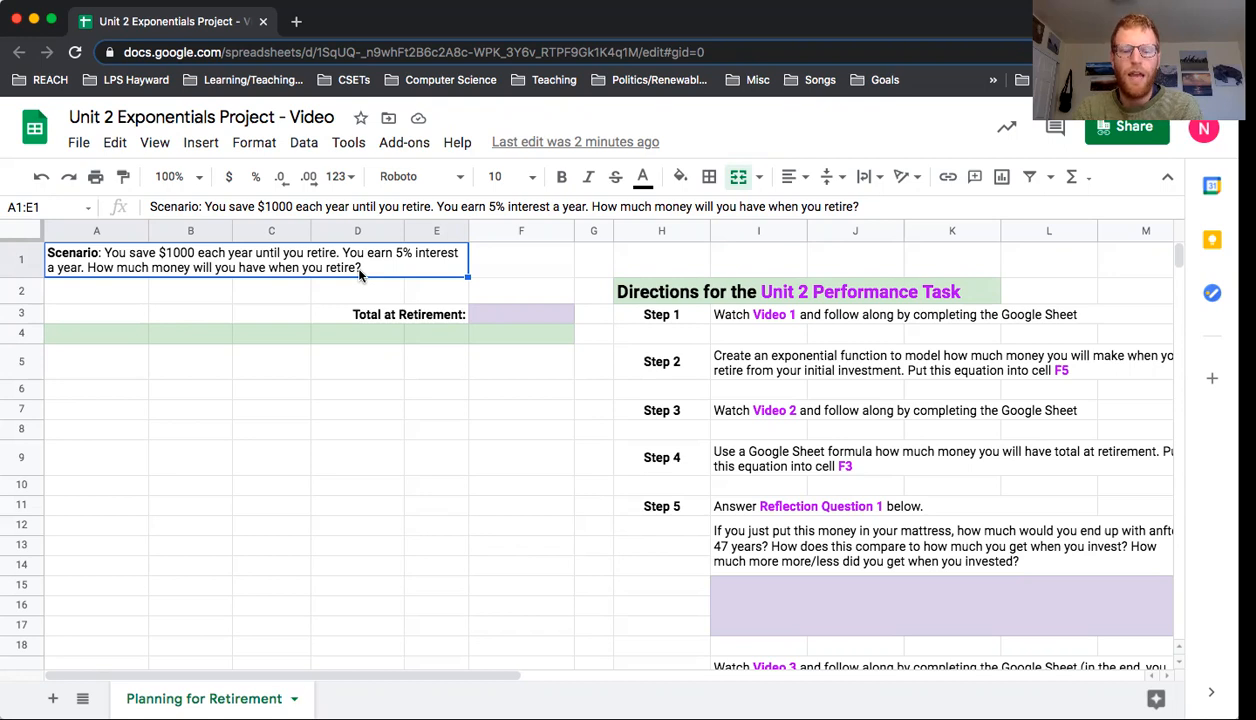
pyautogui.press('Down')
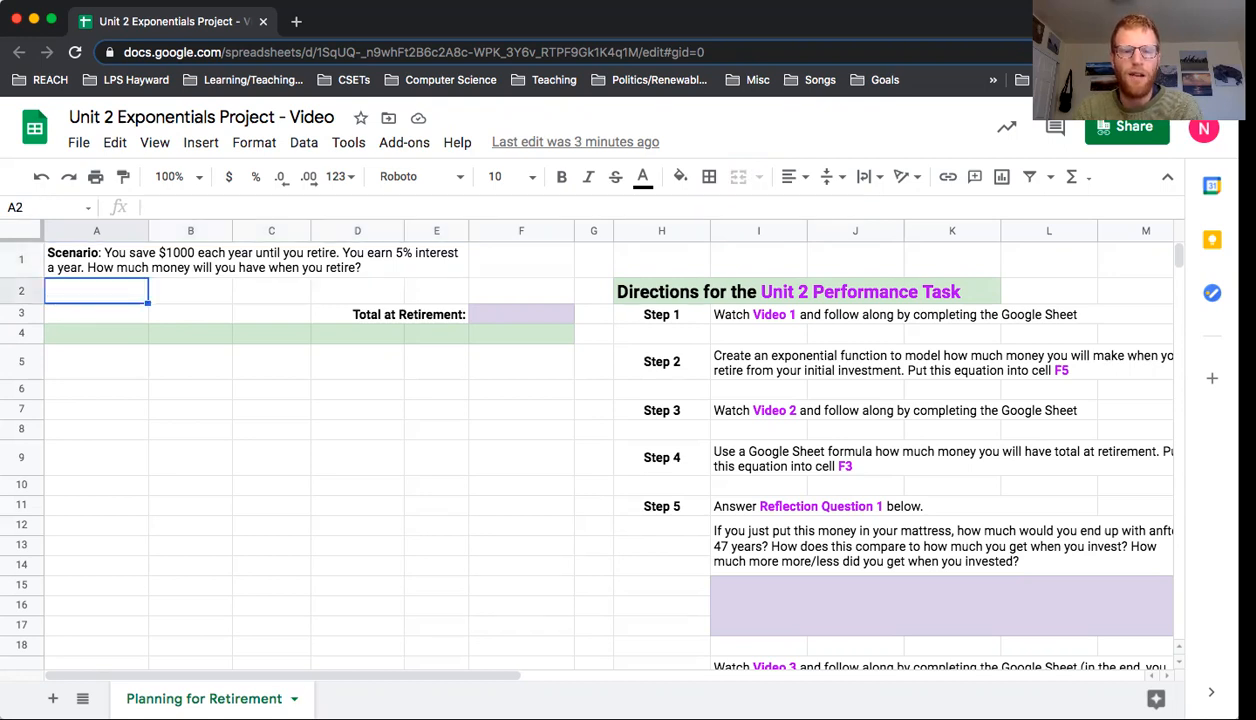
pyautogui.press('Down')
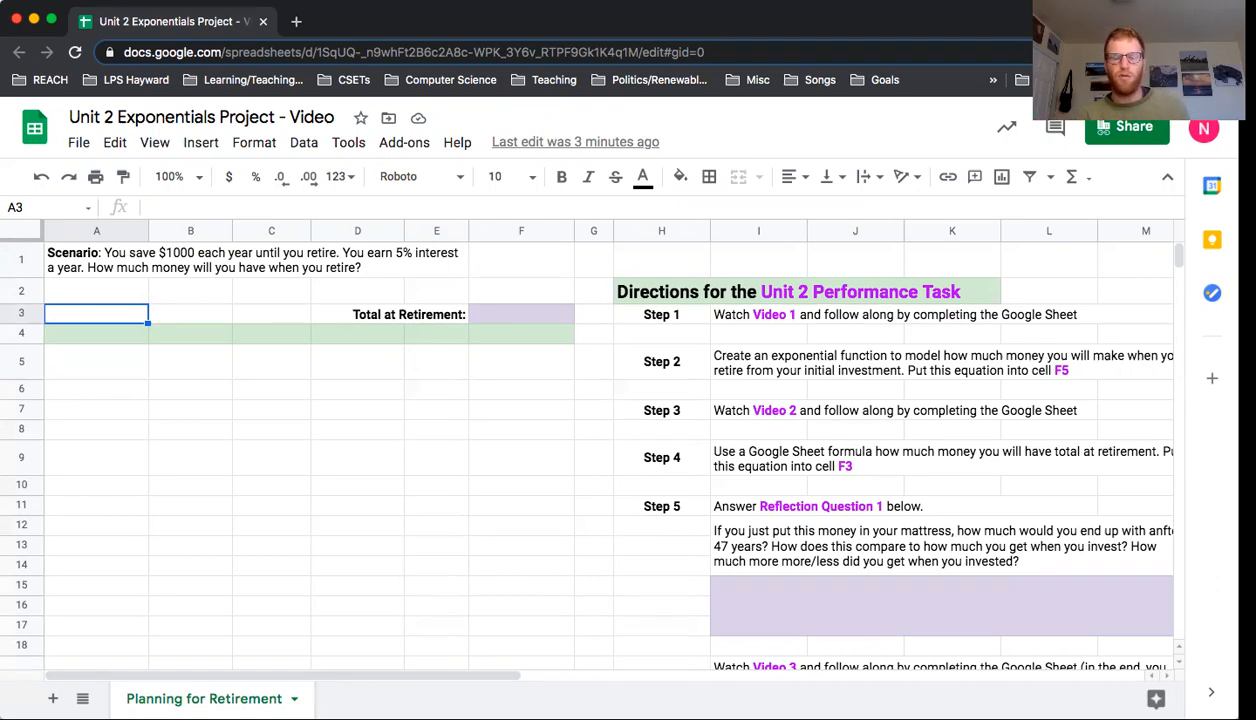
# Enter the column heading "Your Age When You Save Money" in cell A4
pyautogui.click(96, 334)
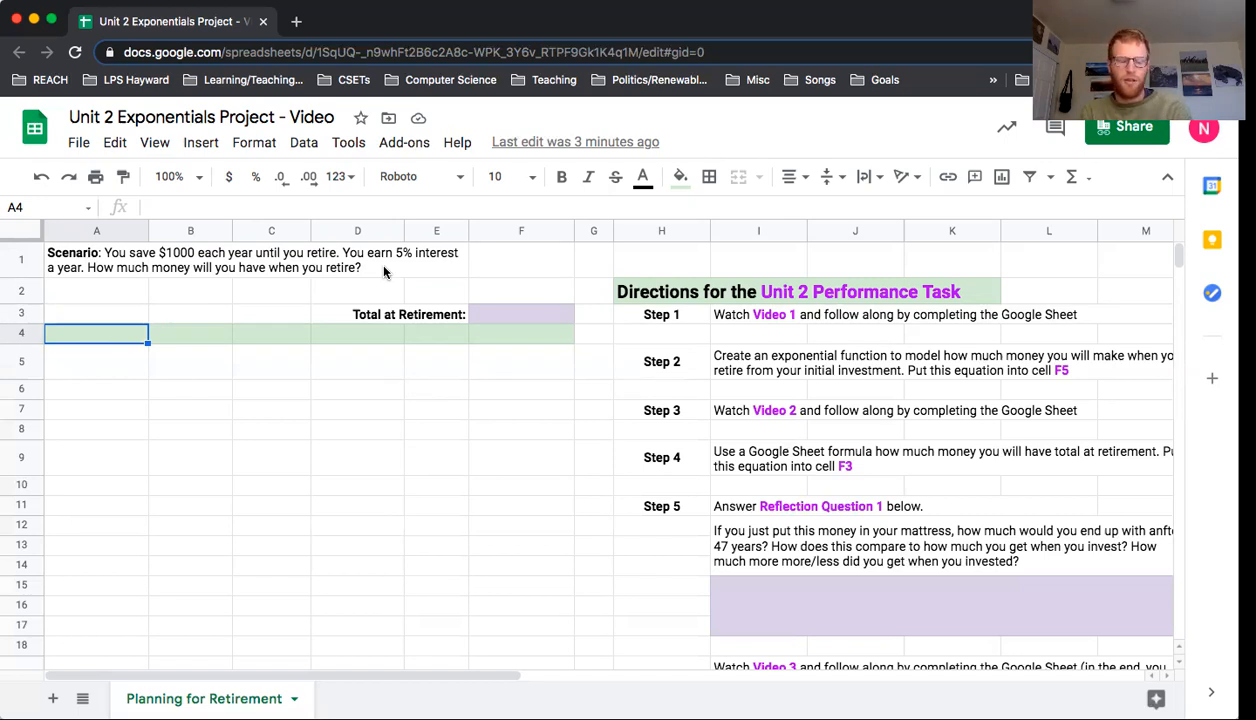
pyautogui.write('Your A')
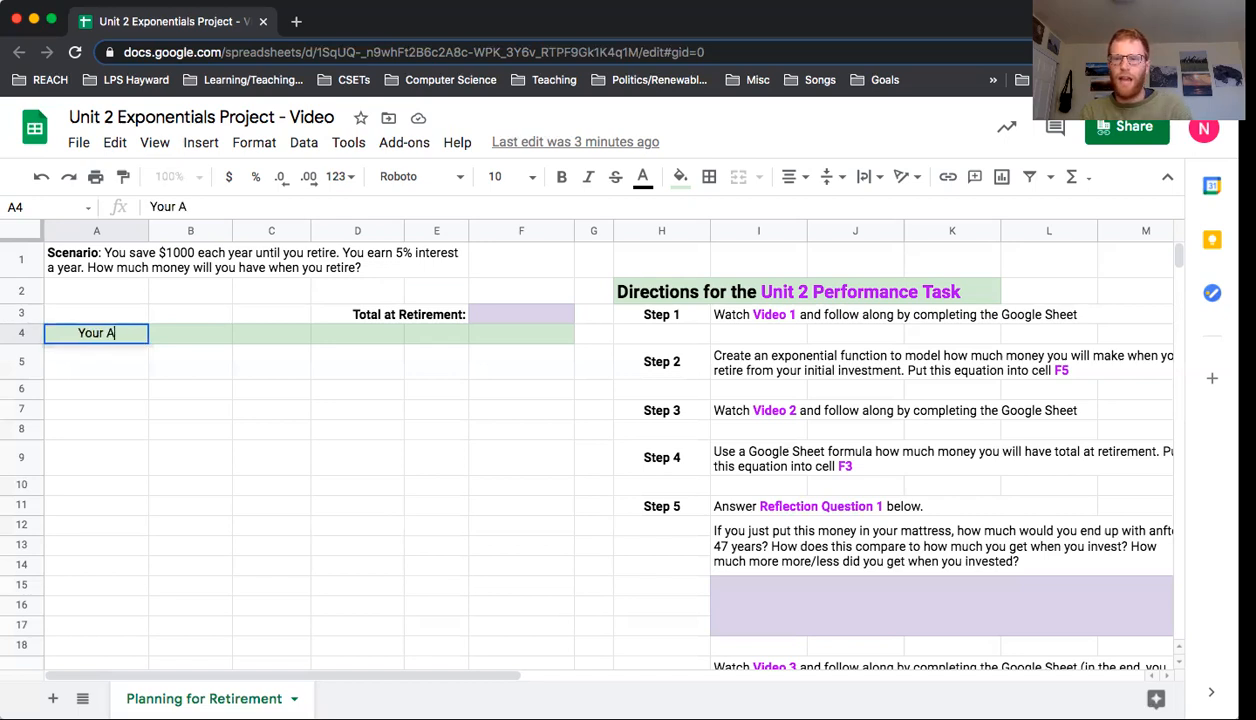
pyautogui.write('ge When You Save')
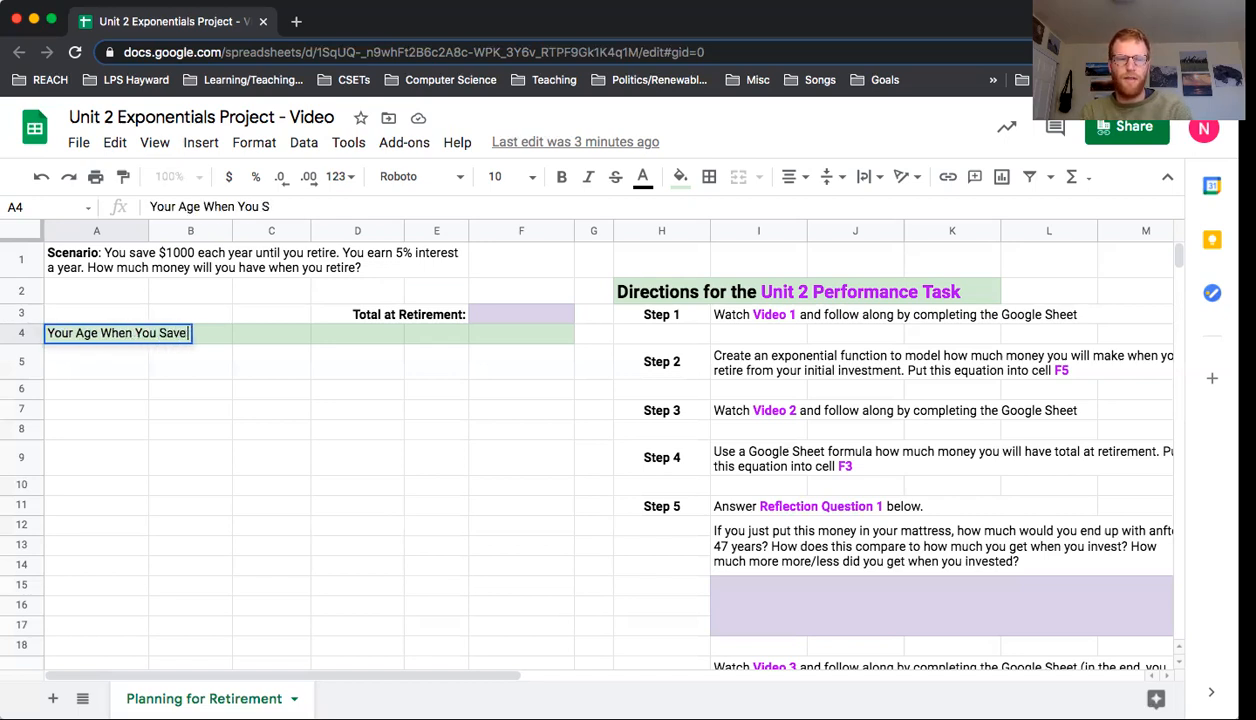
pyautogui.write(' Money')
pyautogui.press('Return')
# Enter 18 in cell A5 as the starting age for saving
pyautogui.press('Right')
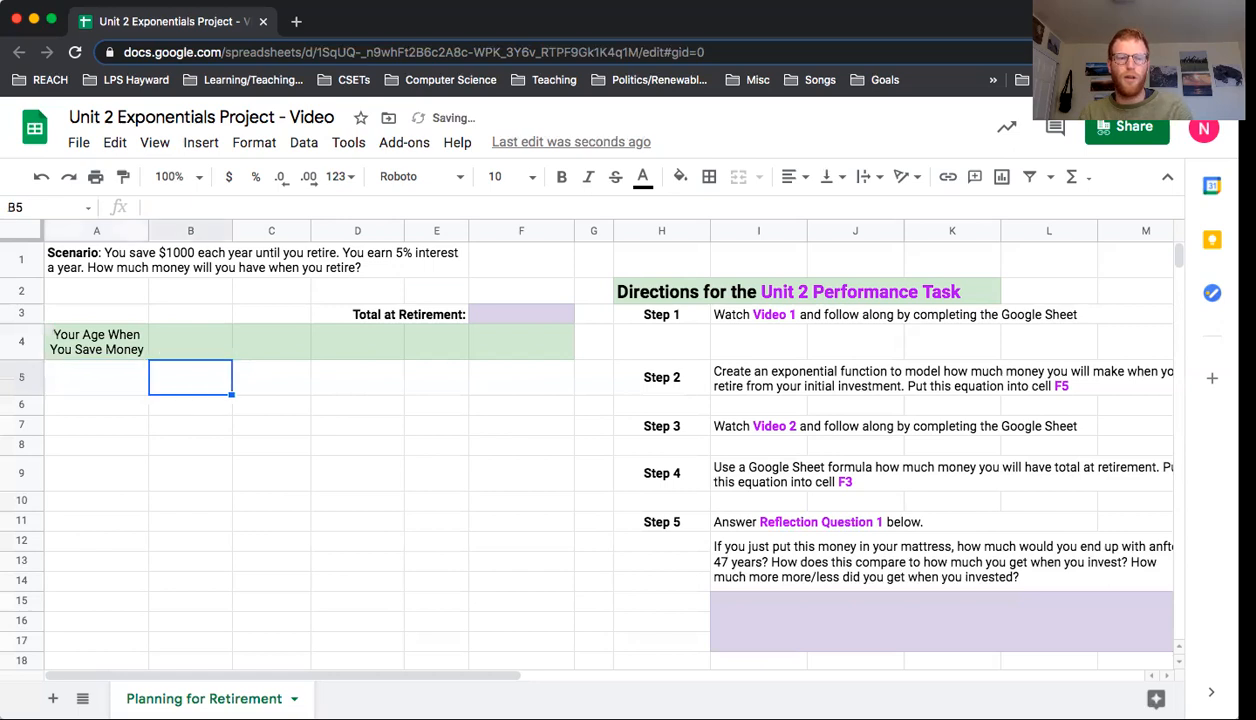
pyautogui.press('Up')
pyautogui.press('Down')
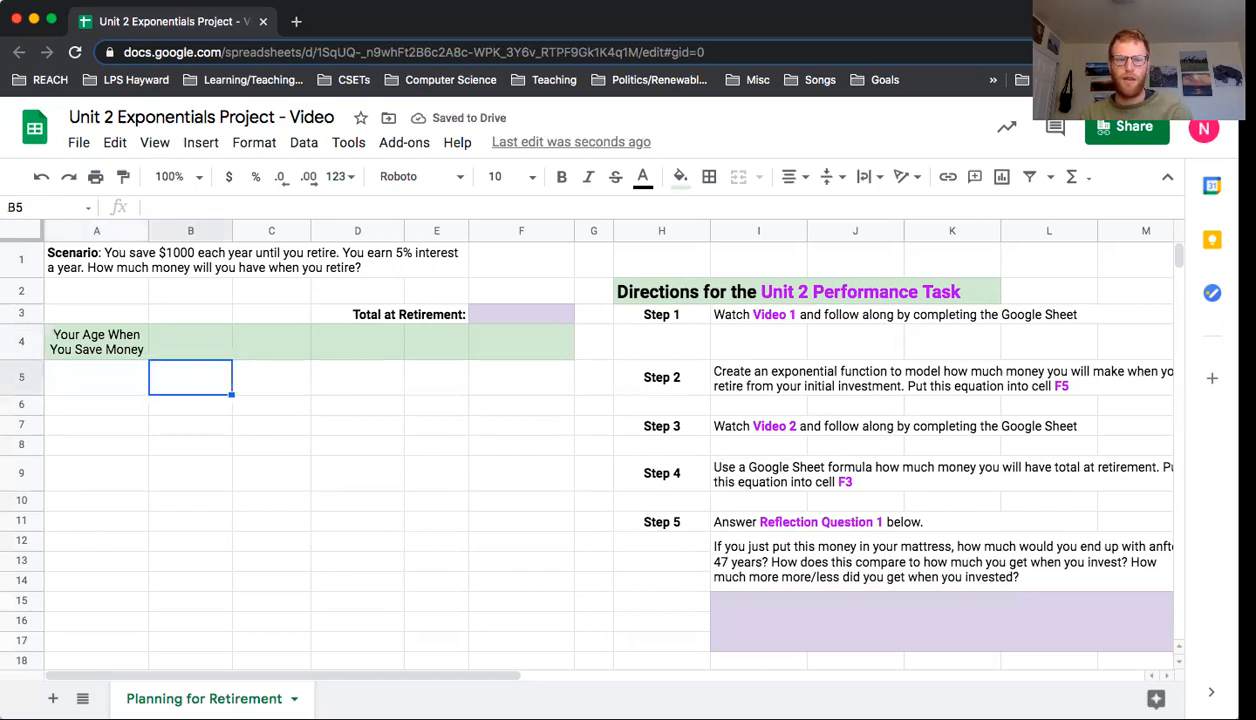
pyautogui.press('Left')
pyautogui.write('18')
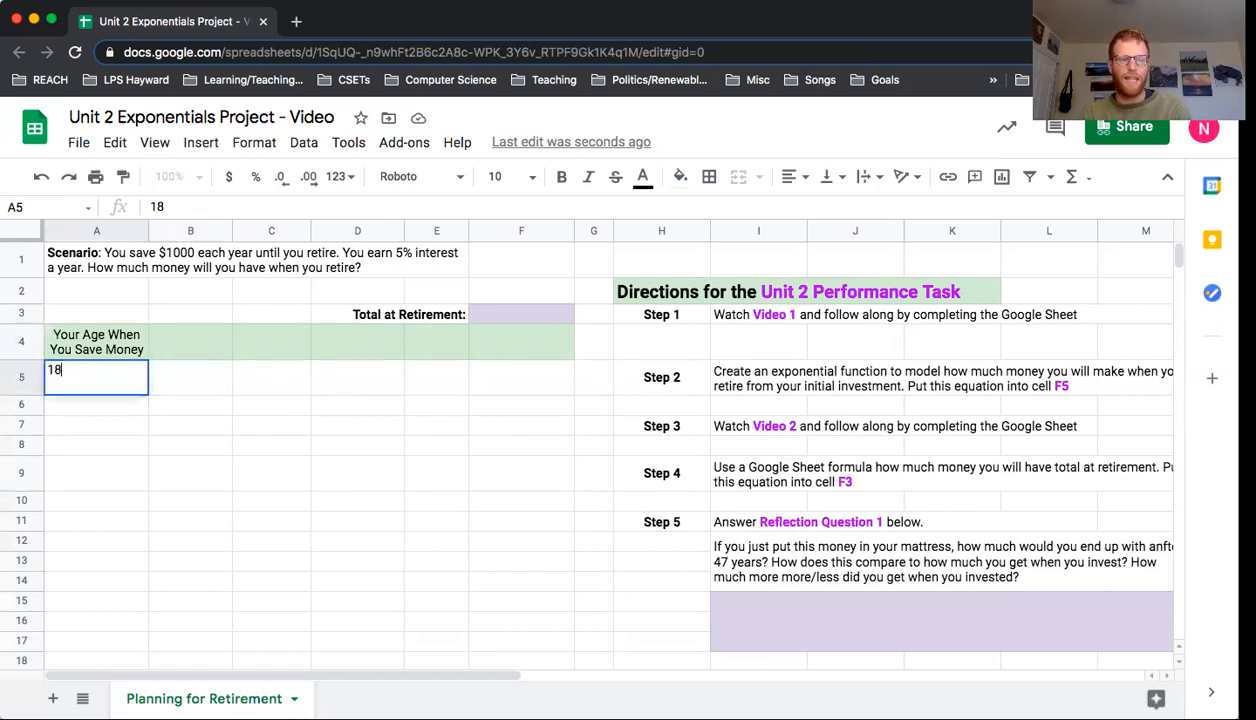
pyautogui.press('Return')
# Add the heading "Retirement Age" in cell B4 and enter 65 beneath it in B5
pyautogui.press('Right')
pyautogui.press('Up')
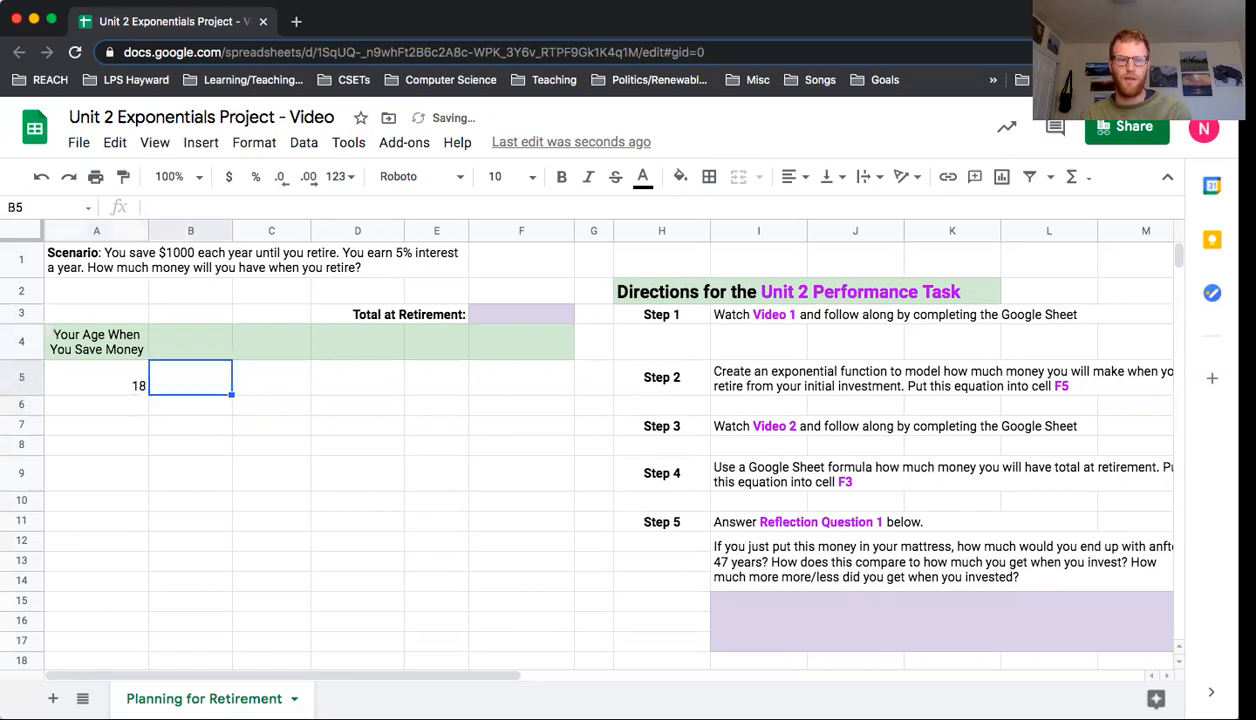
pyautogui.press('Up')
pyautogui.press('Left')
pyautogui.press('Down')
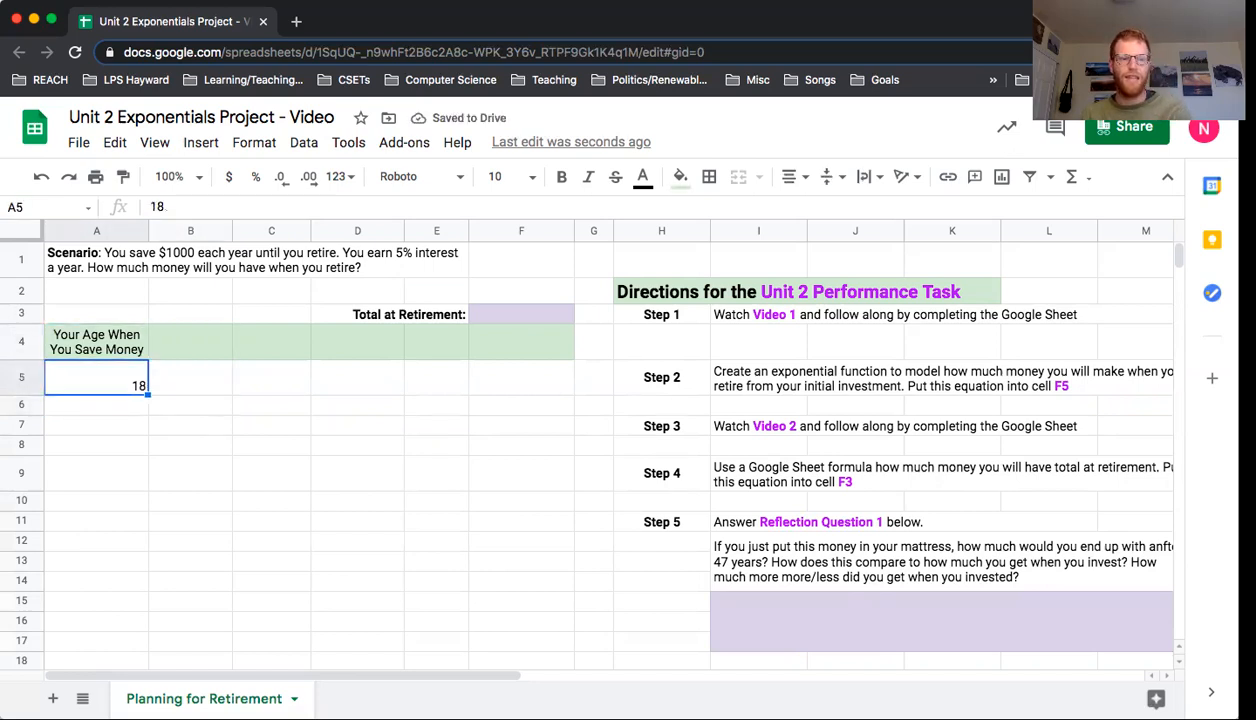
pyautogui.press('Right')
pyautogui.press('Up')
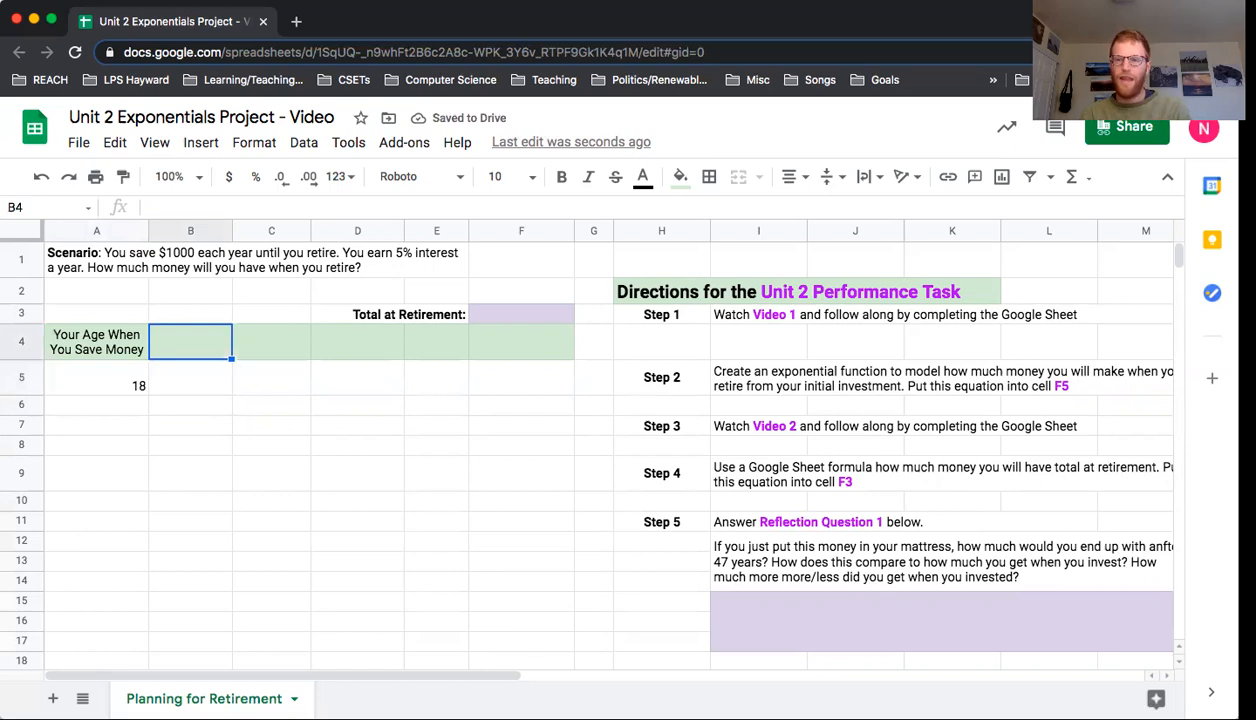
pyautogui.write('Retirement Age')
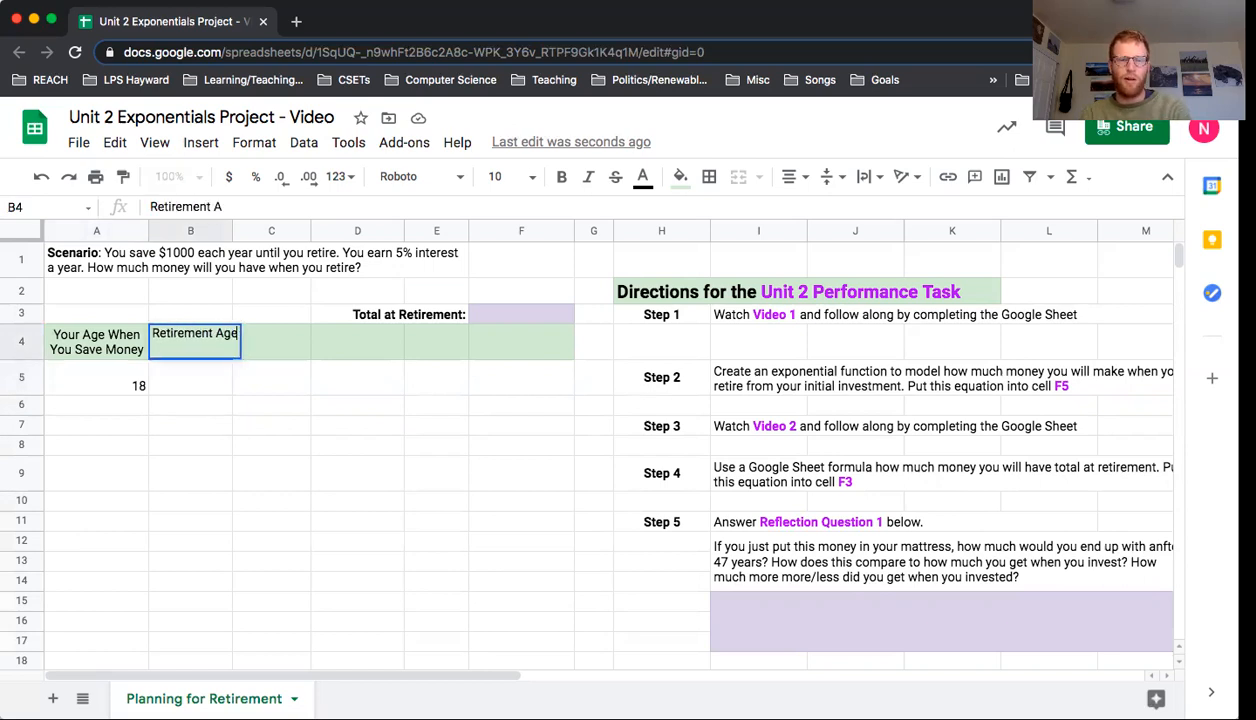
pyautogui.press('Return')
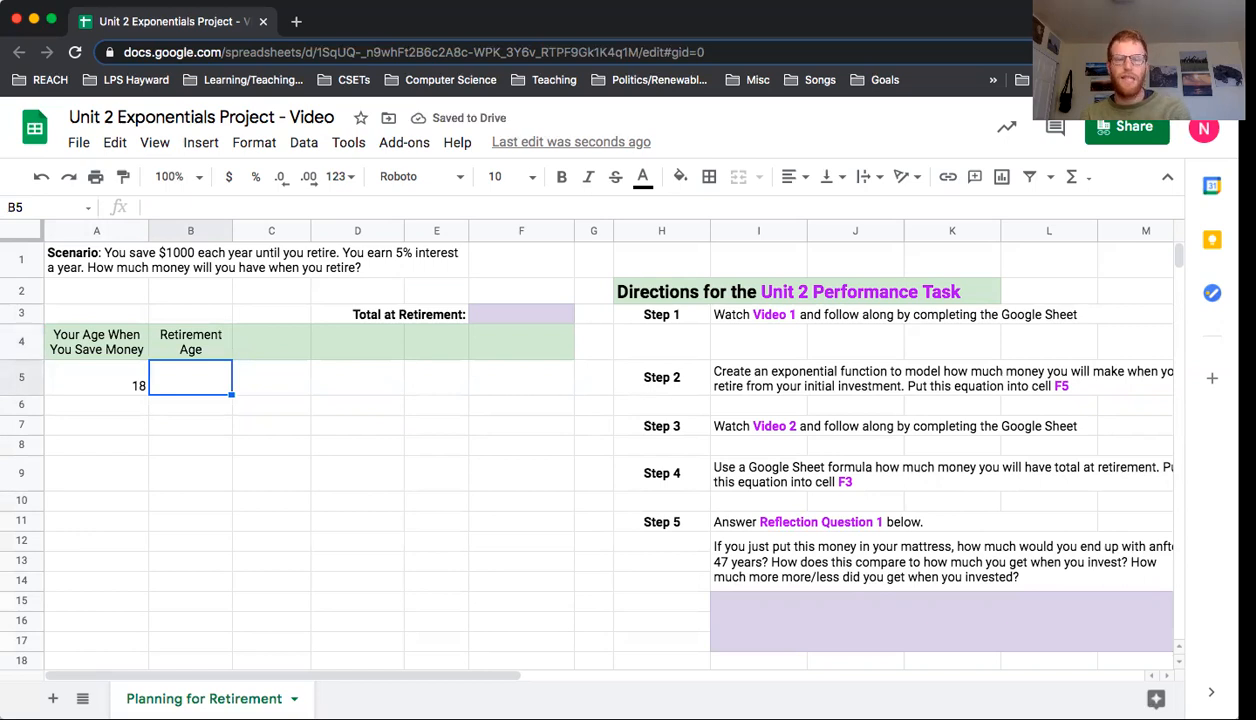
pyautogui.write('65')
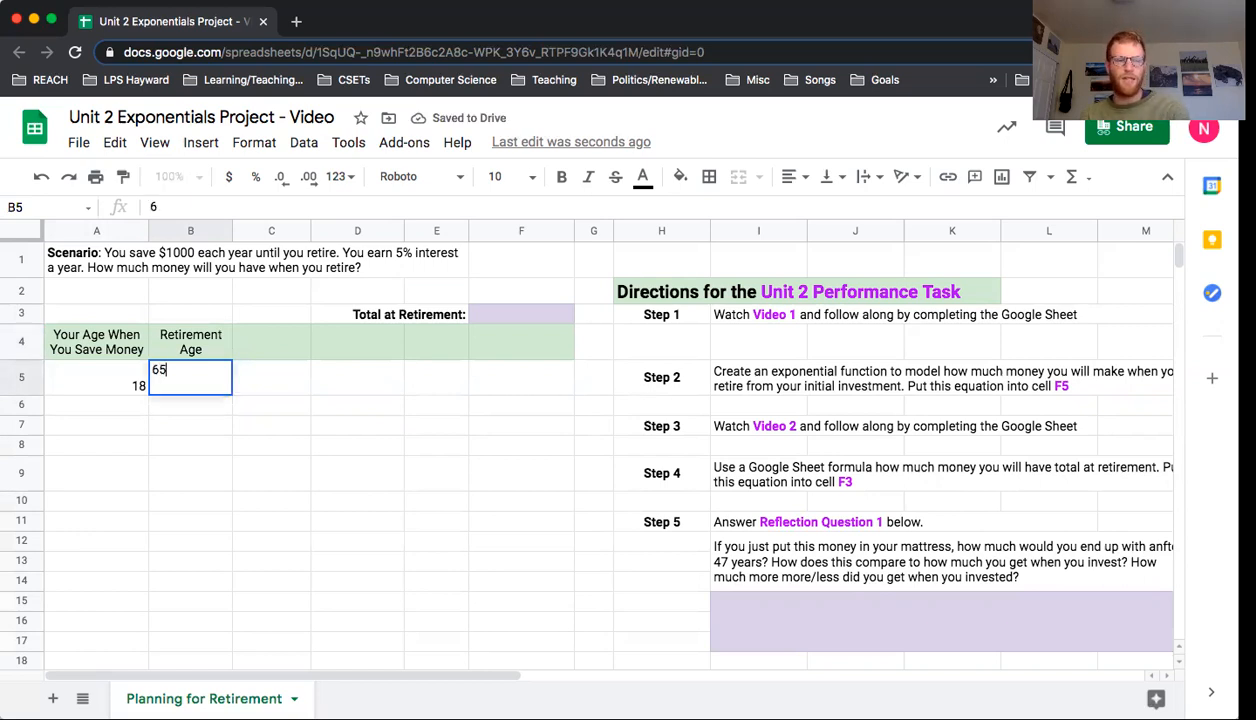
pyautogui.press('Return')
pyautogui.press('Up')
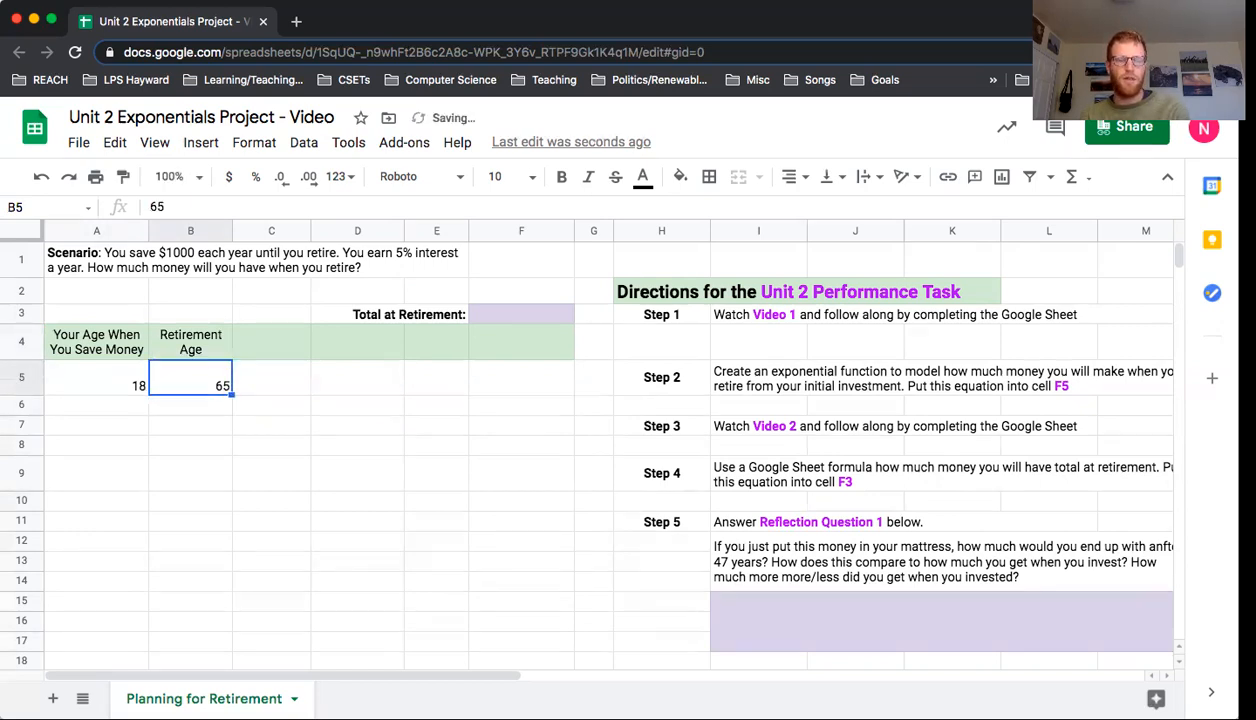
# Enter the column heading "Years Until You Retire" in cell C4
pyautogui.press('Right')
pyautogui.press('Up')
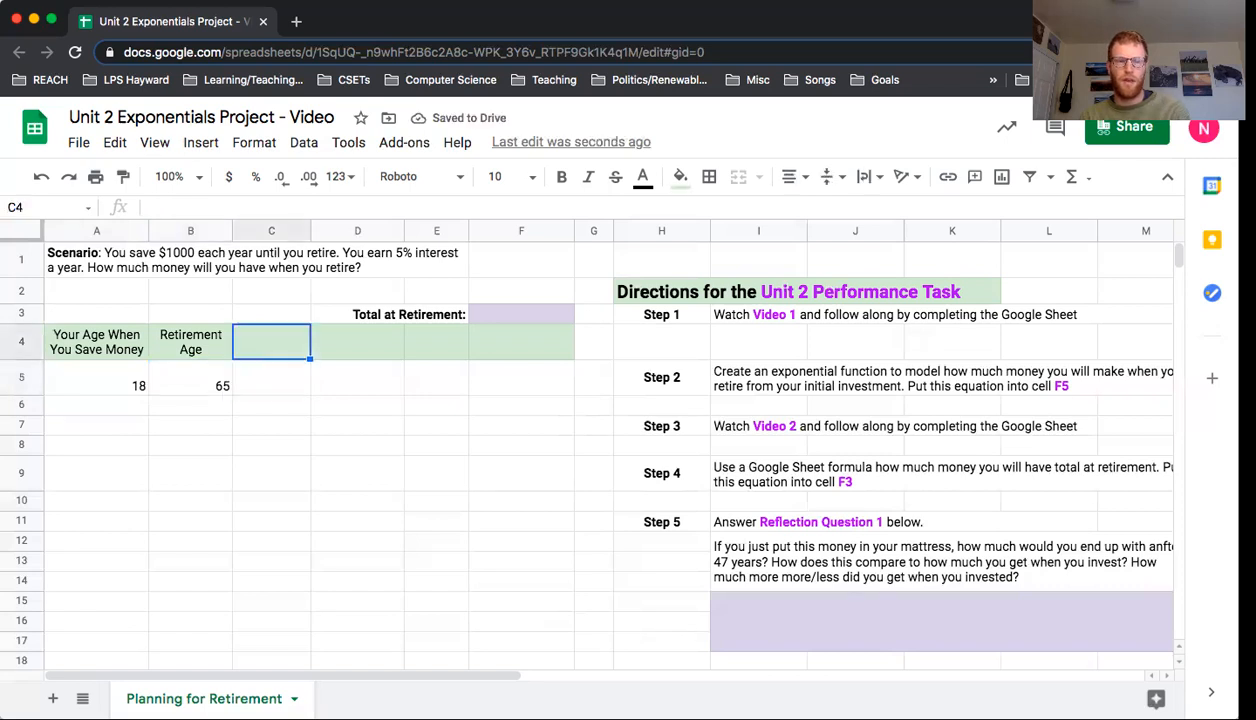
pyautogui.write('Y')
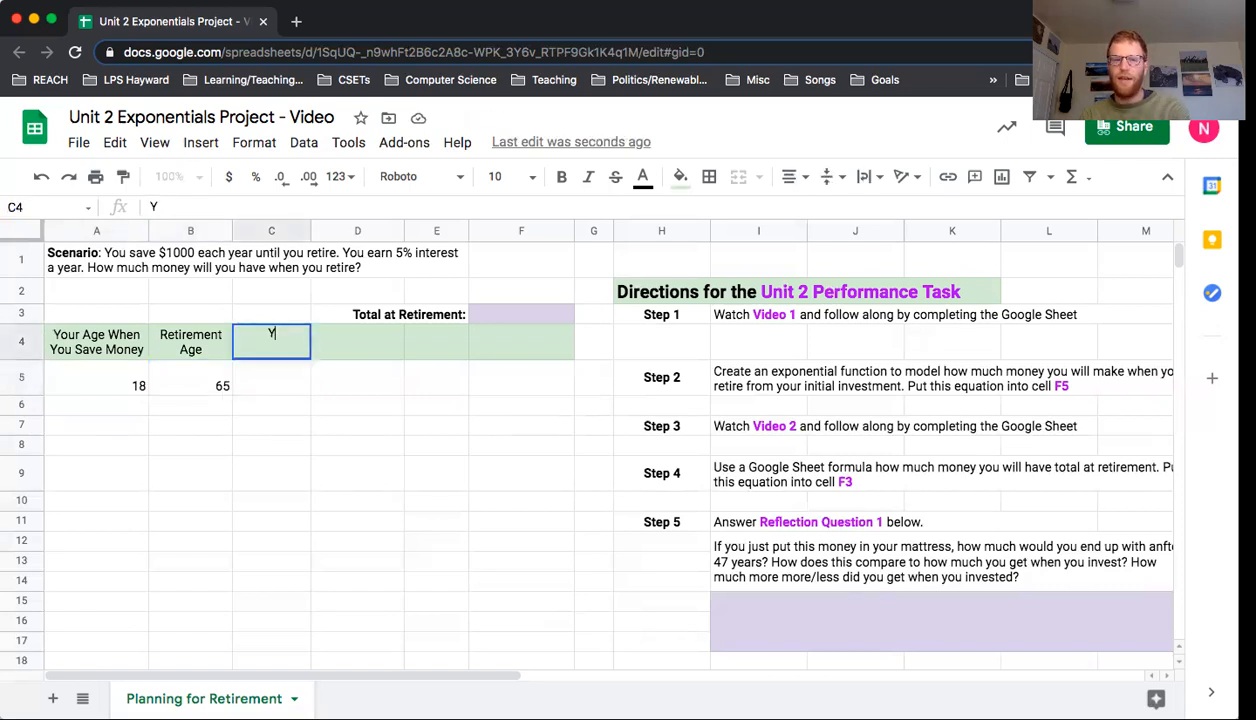
pyautogui.write('ears U')
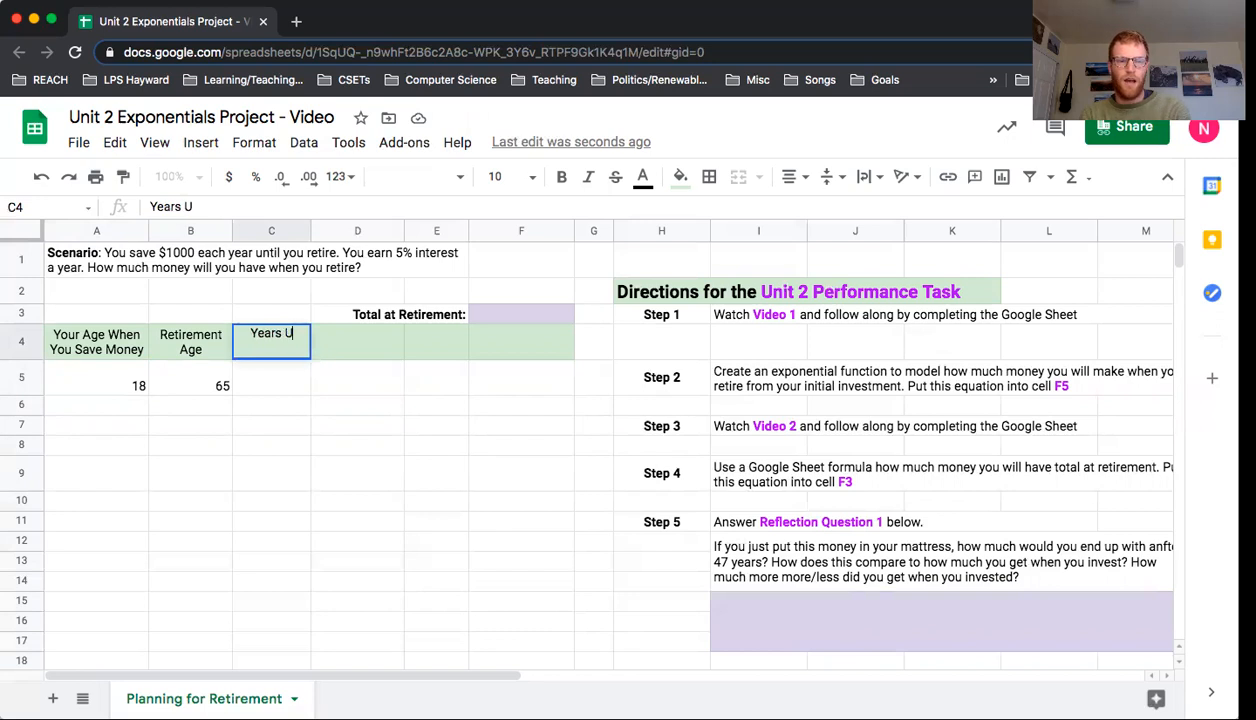
pyautogui.write('ntil You Retire')
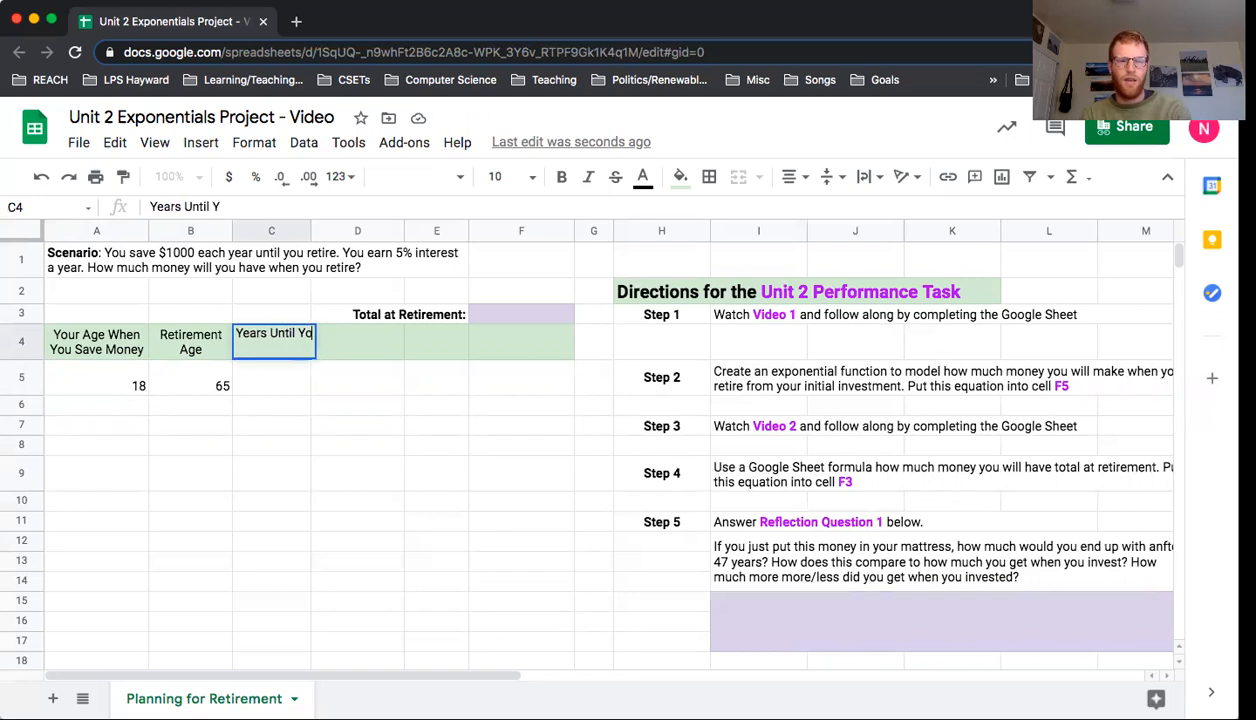
pyautogui.press('Return')
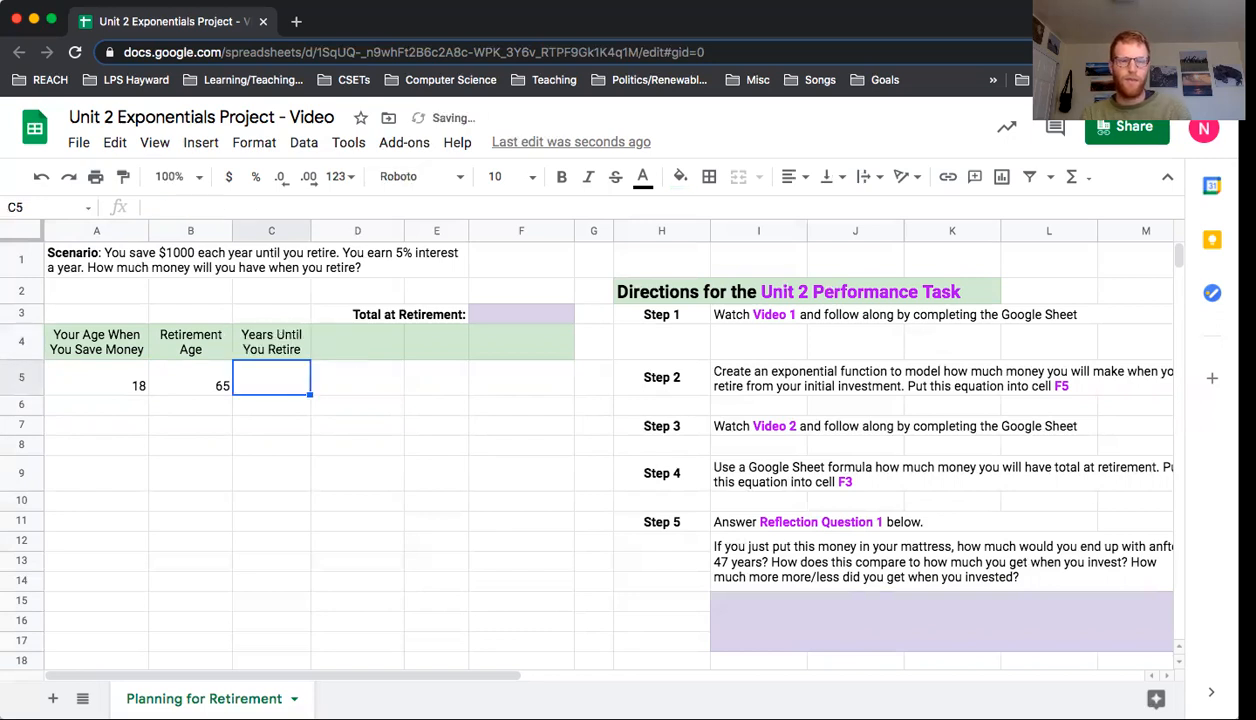
pyautogui.click(190, 382)
pyautogui.click(133, 388)
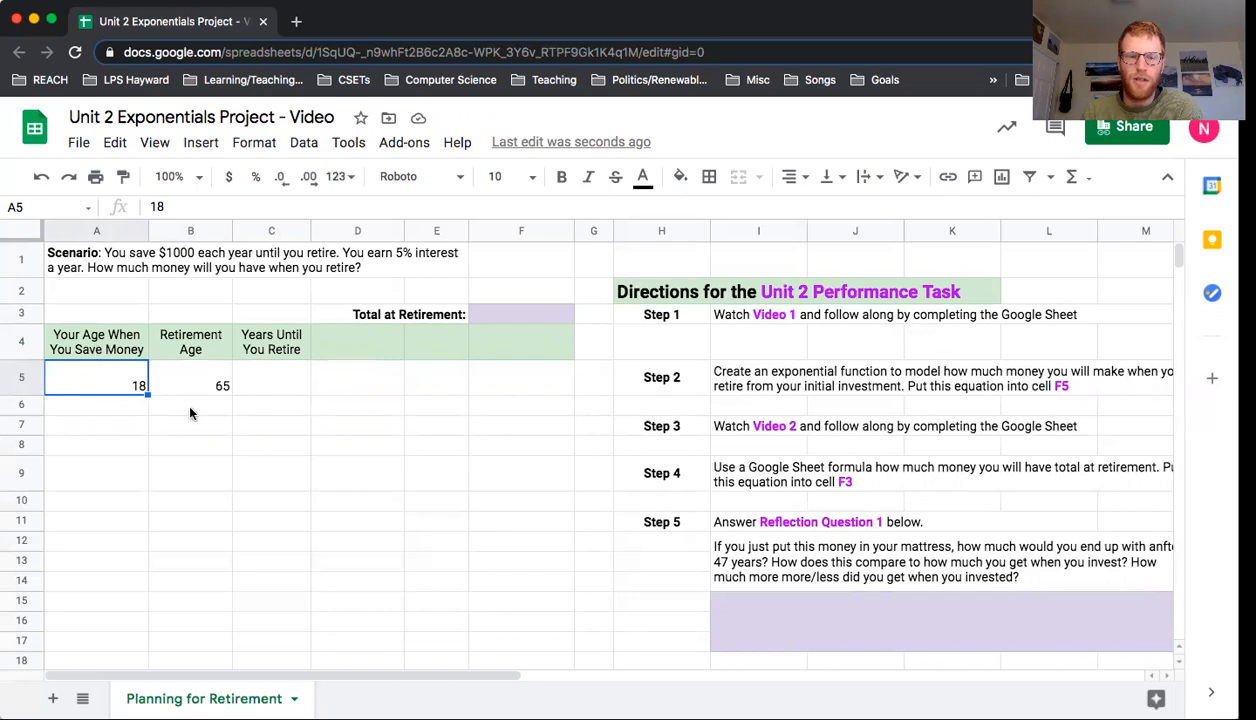
pyautogui.click(271, 372)
pyautogui.write('47')
pyautogui.press('Return')
pyautogui.press('Up')
pyautogui.press('Delete')
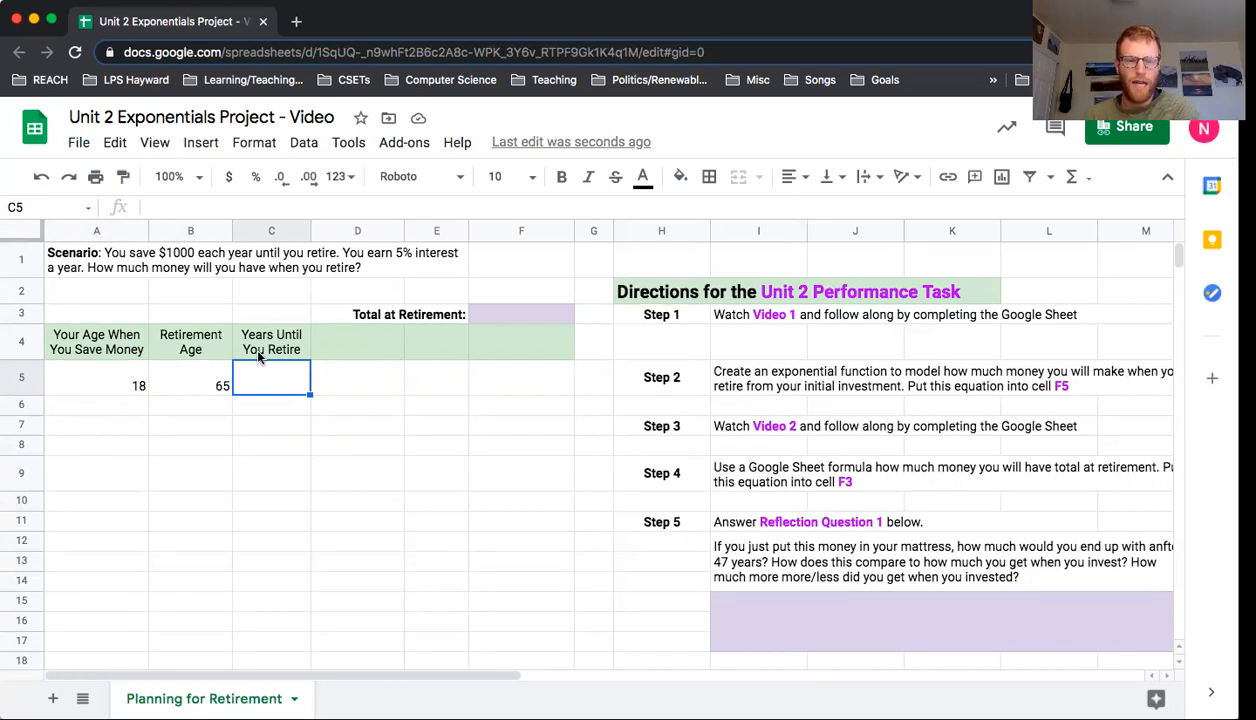
# Calculate the years until retirement in cell C5 with the formula =B5-A5
pyautogui.write('=')
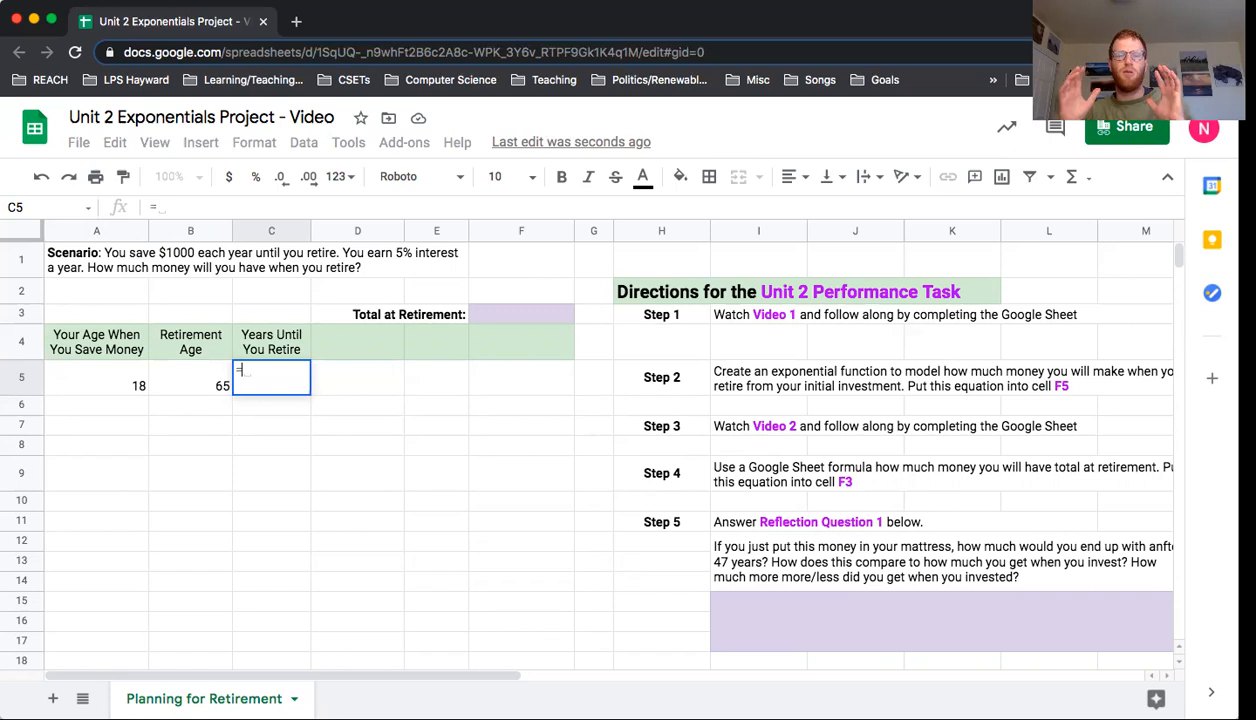
pyautogui.click(192, 375)
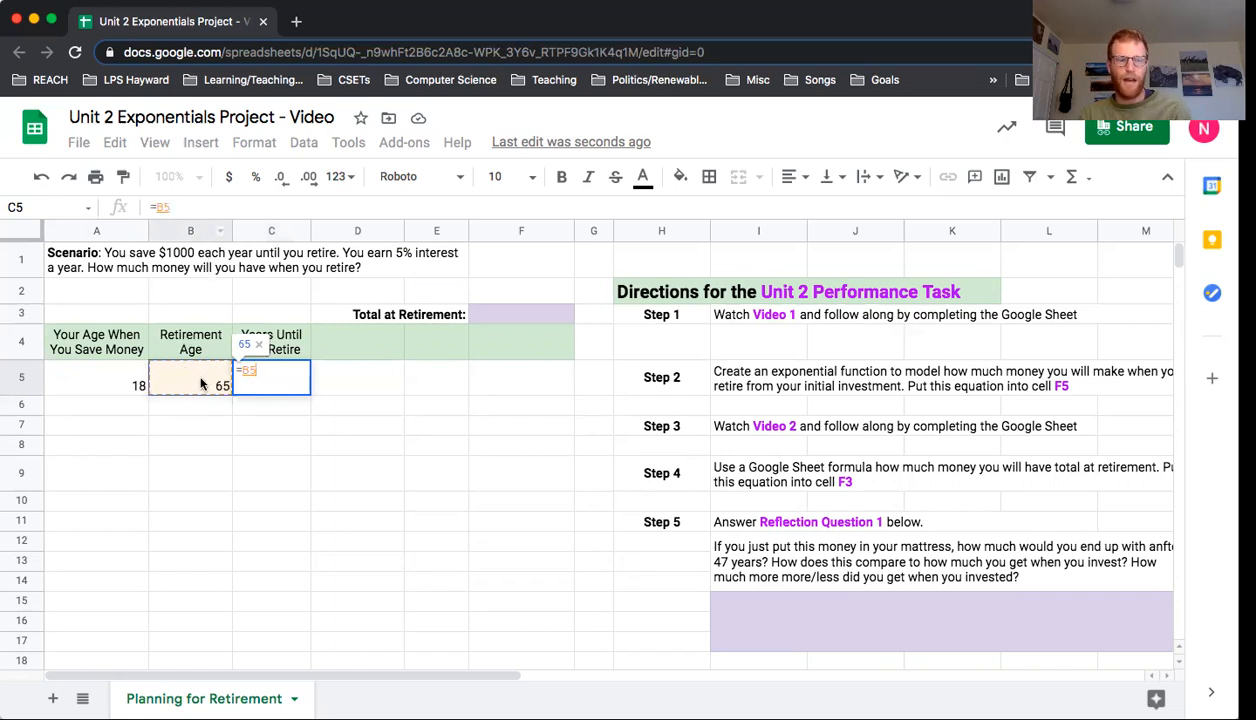
pyautogui.write('-')
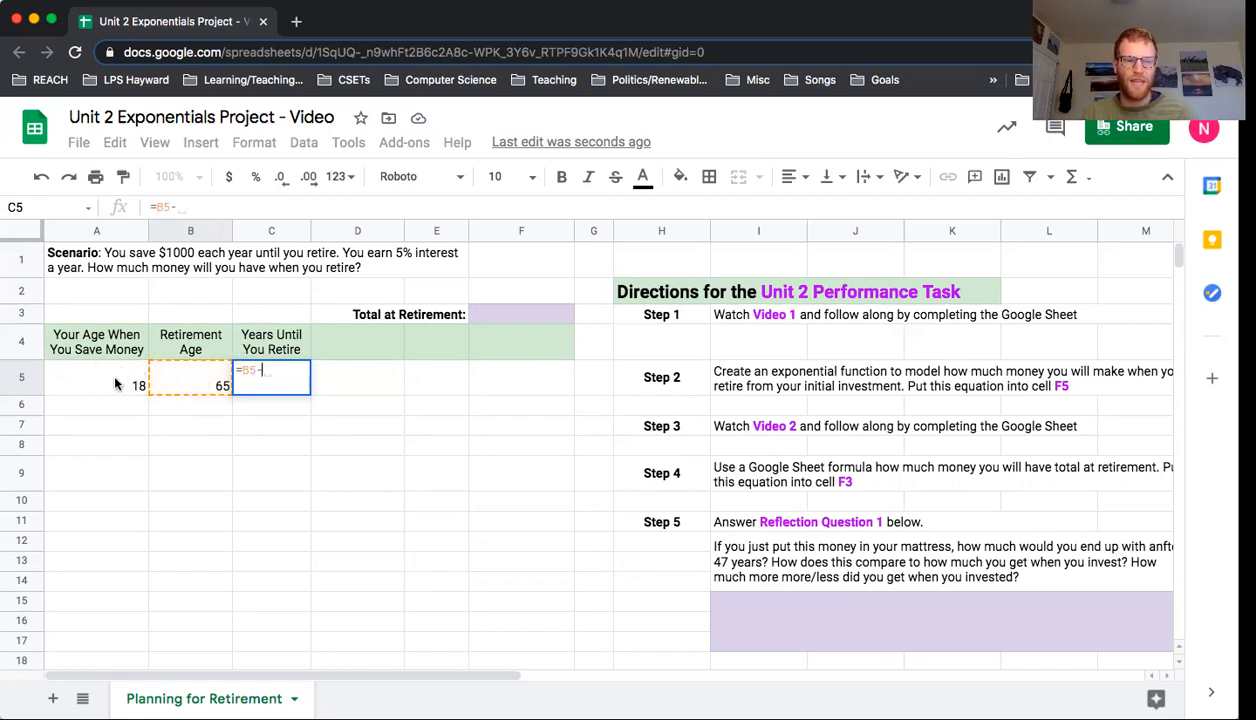
pyautogui.click(115, 383)
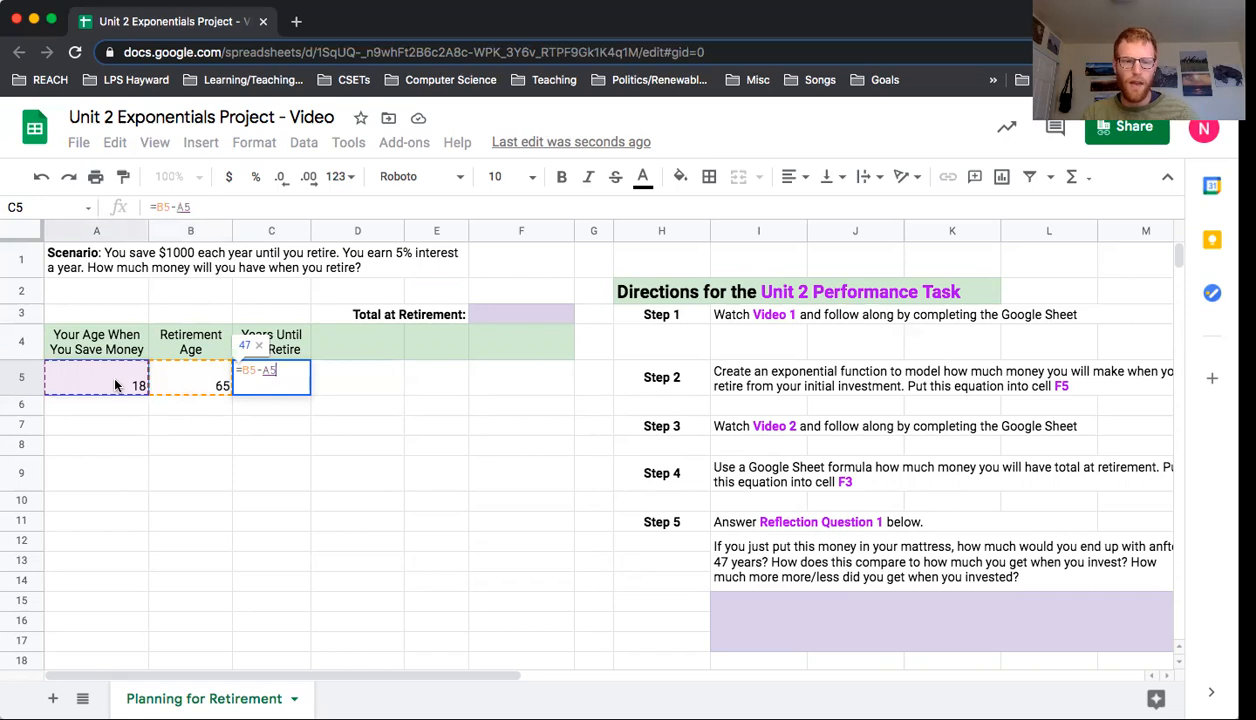
pyautogui.press('Return')
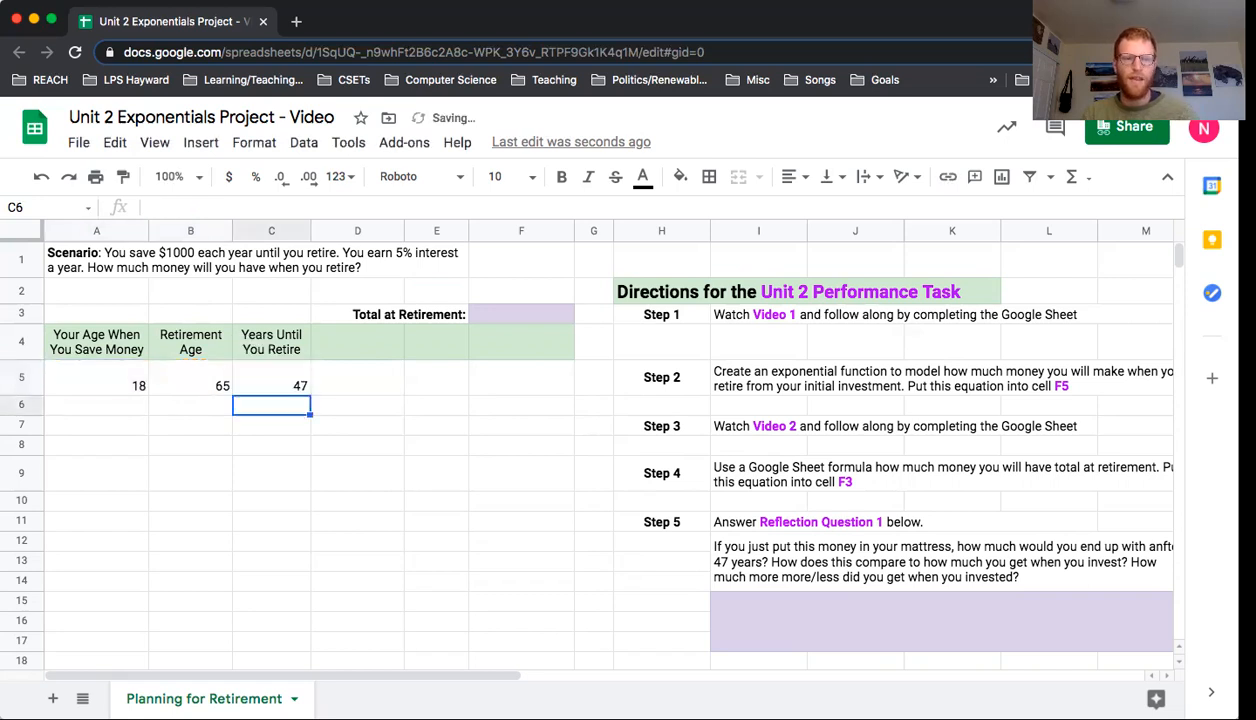
pyautogui.click(280, 390)
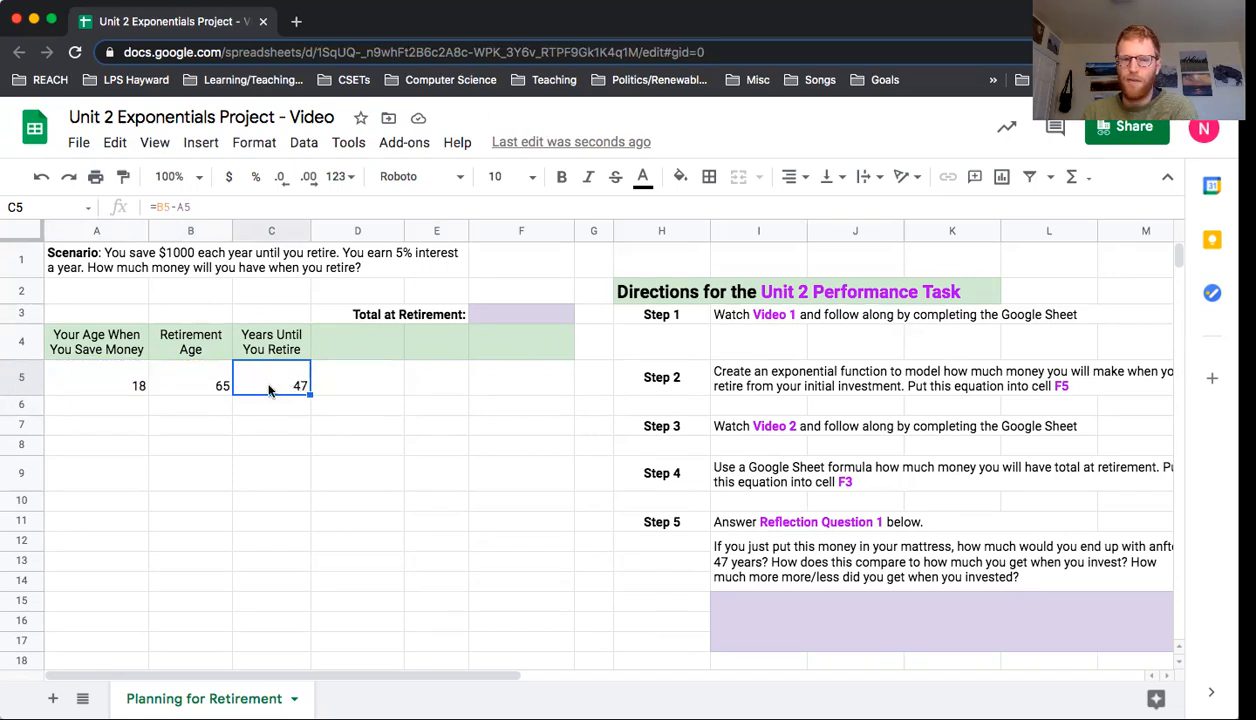
# Add the heading "Money to Save Each Year" in cell D4 and enter 1000 beneath it in D5
pyautogui.click(321, 350)
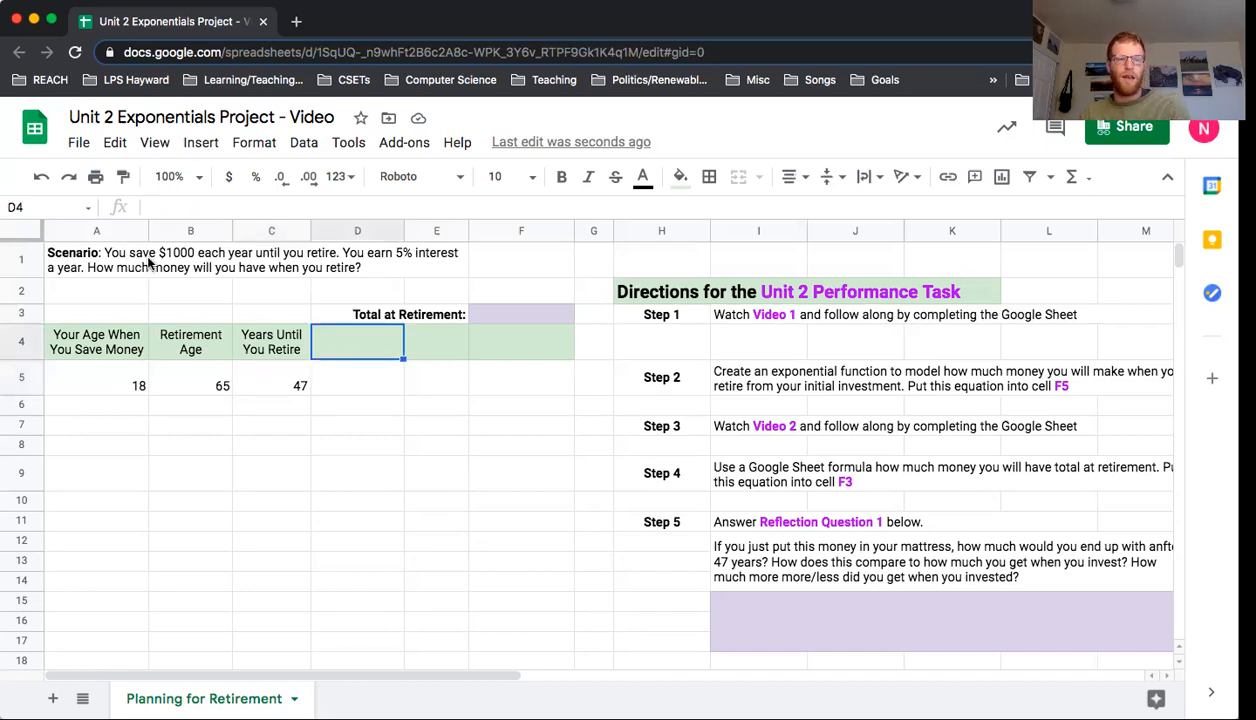
pyautogui.click(288, 369)
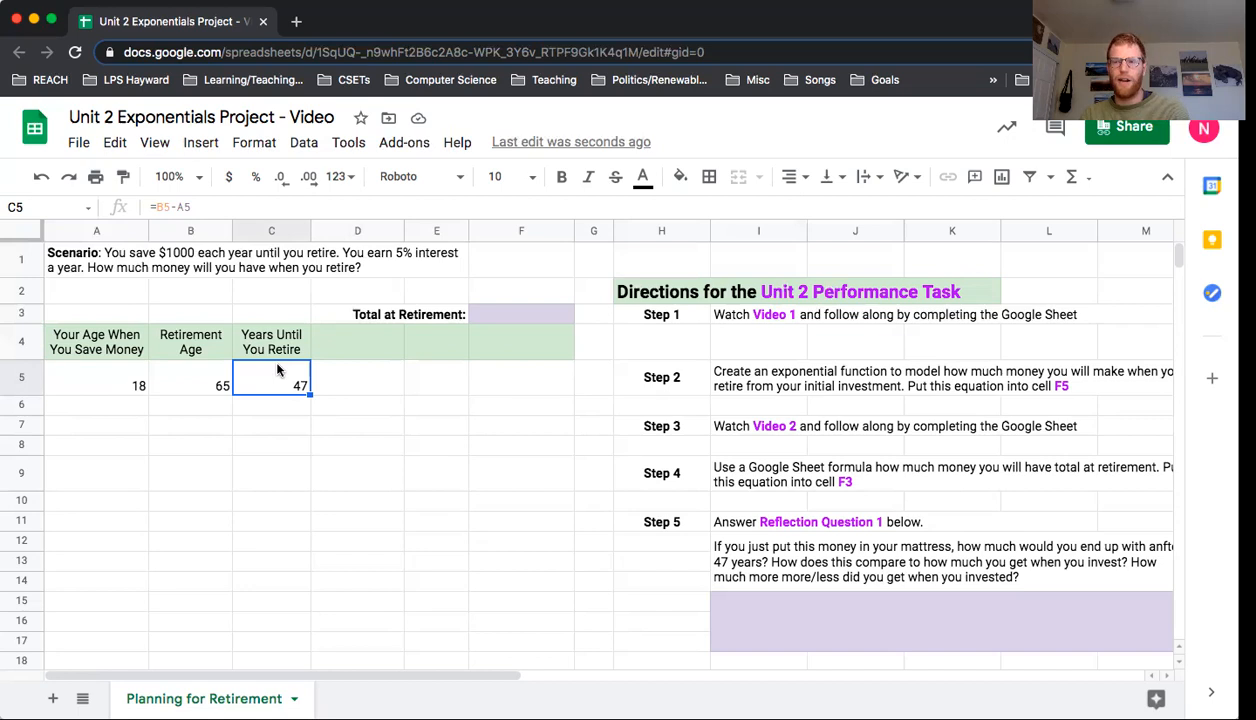
pyautogui.click(322, 328)
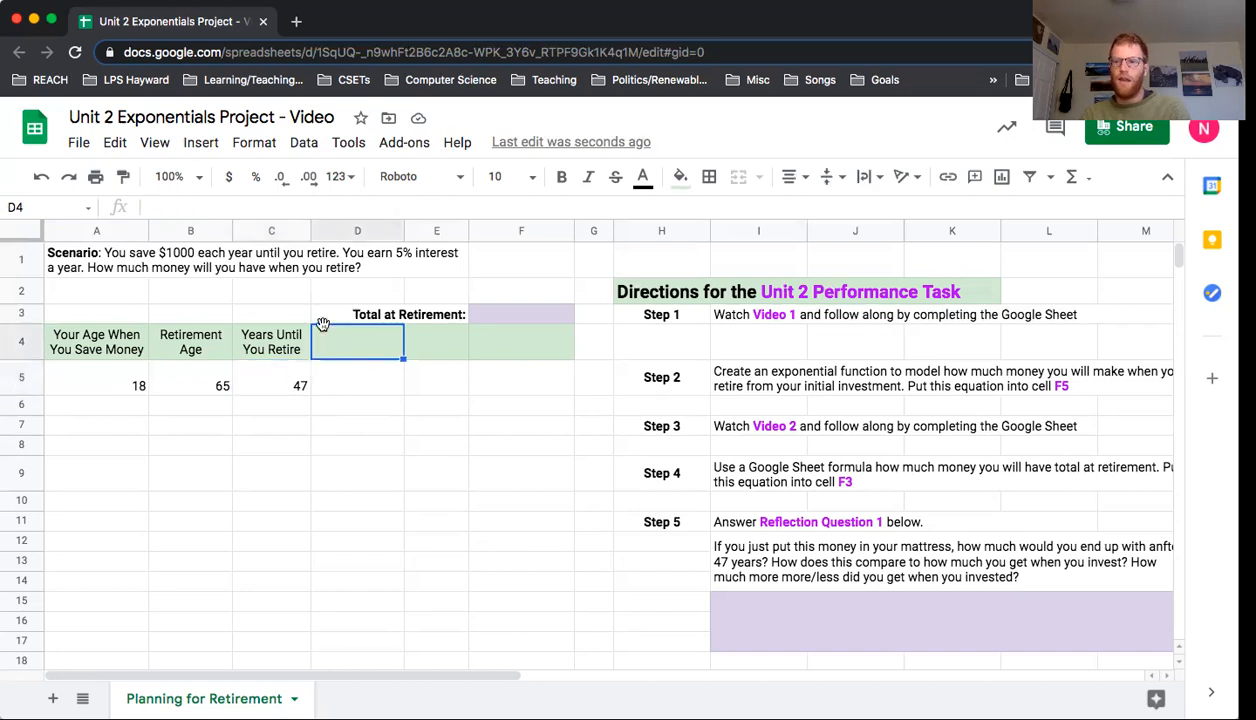
pyautogui.write('Money to')
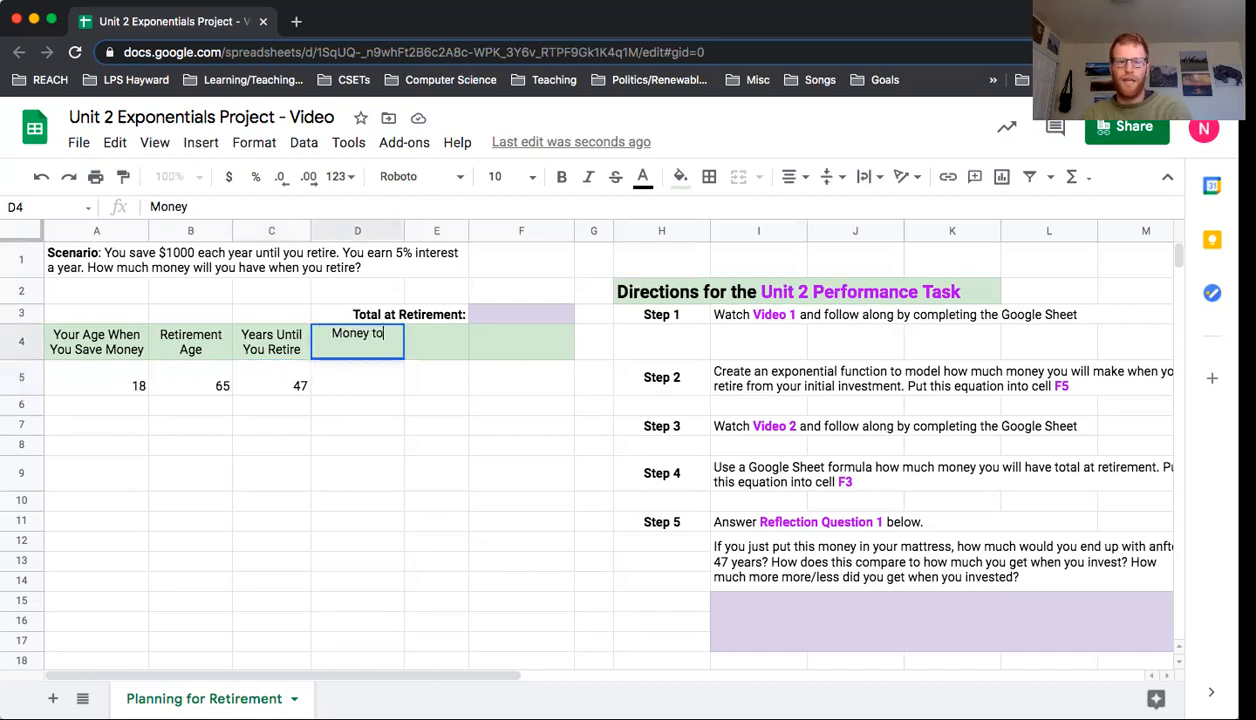
pyautogui.write(' Save Each')
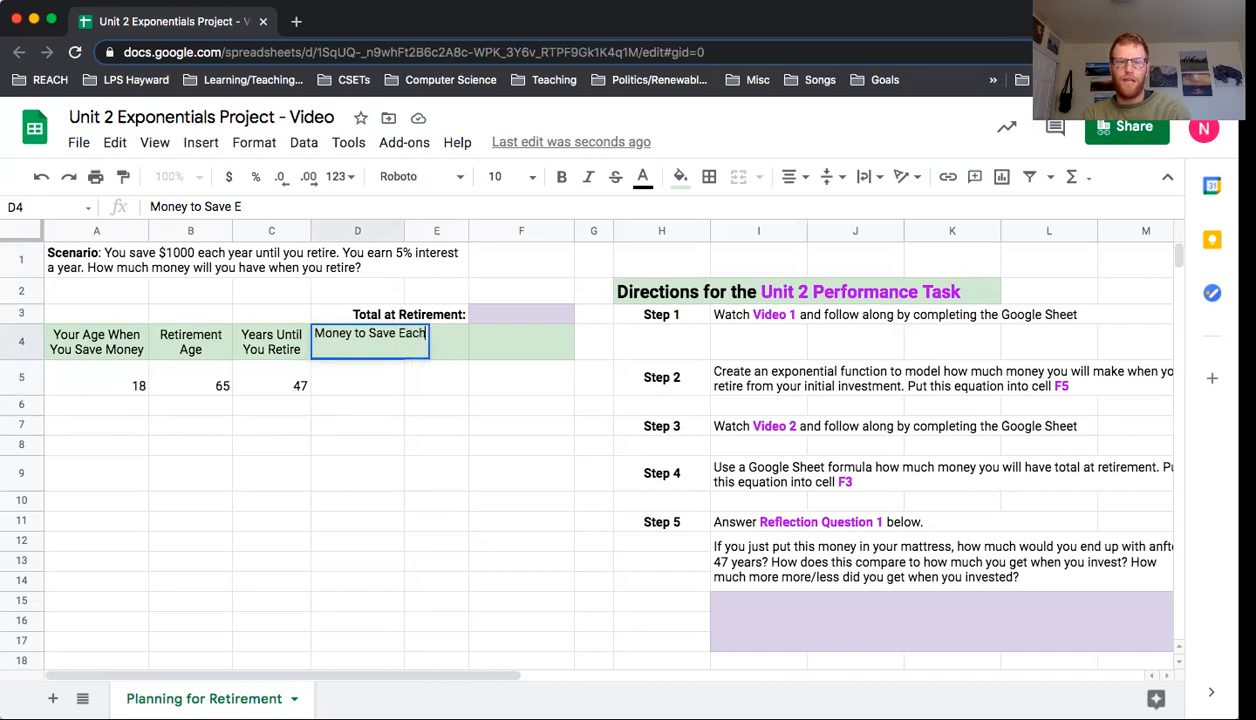
pyautogui.write(' Year')
pyautogui.press('Return')
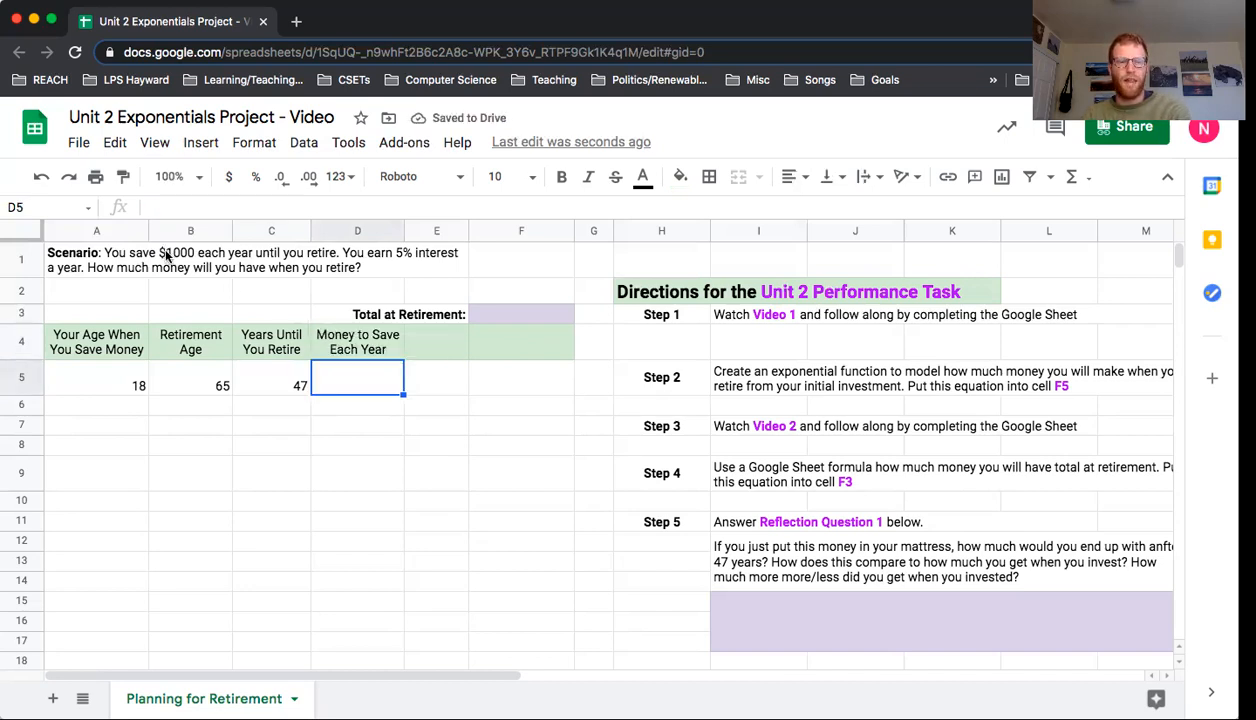
pyautogui.write('1000')
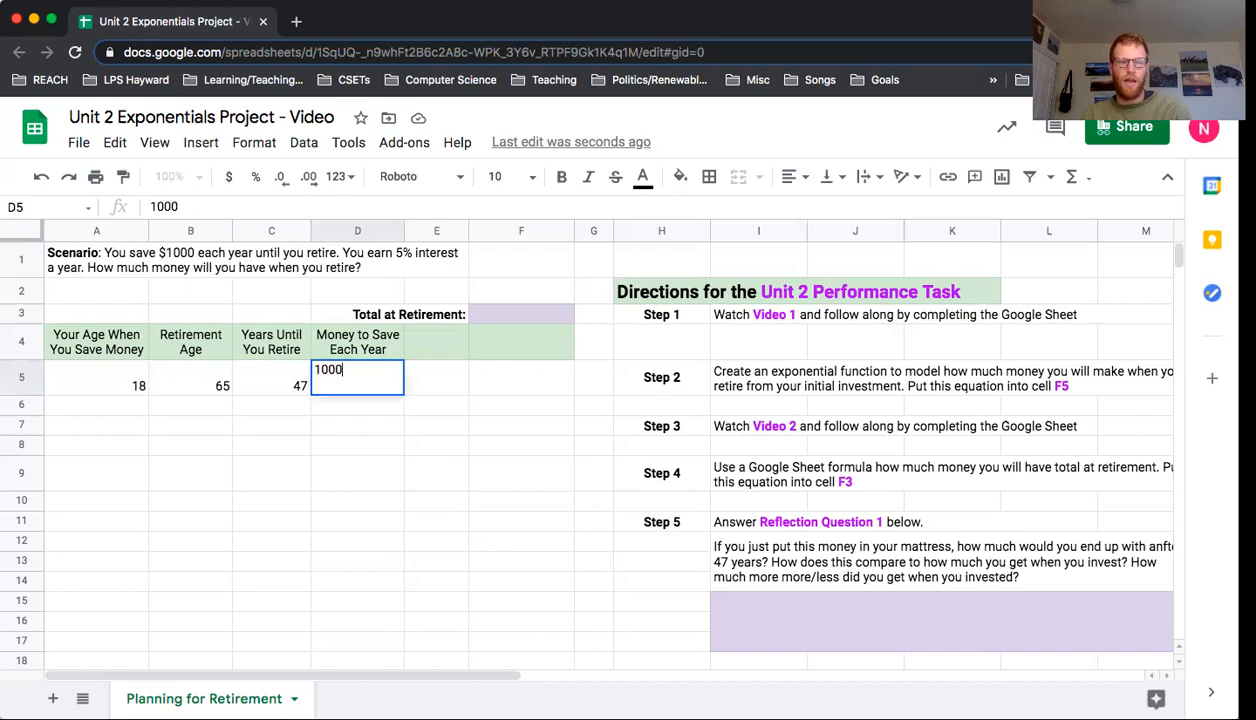
pyautogui.press('Return')
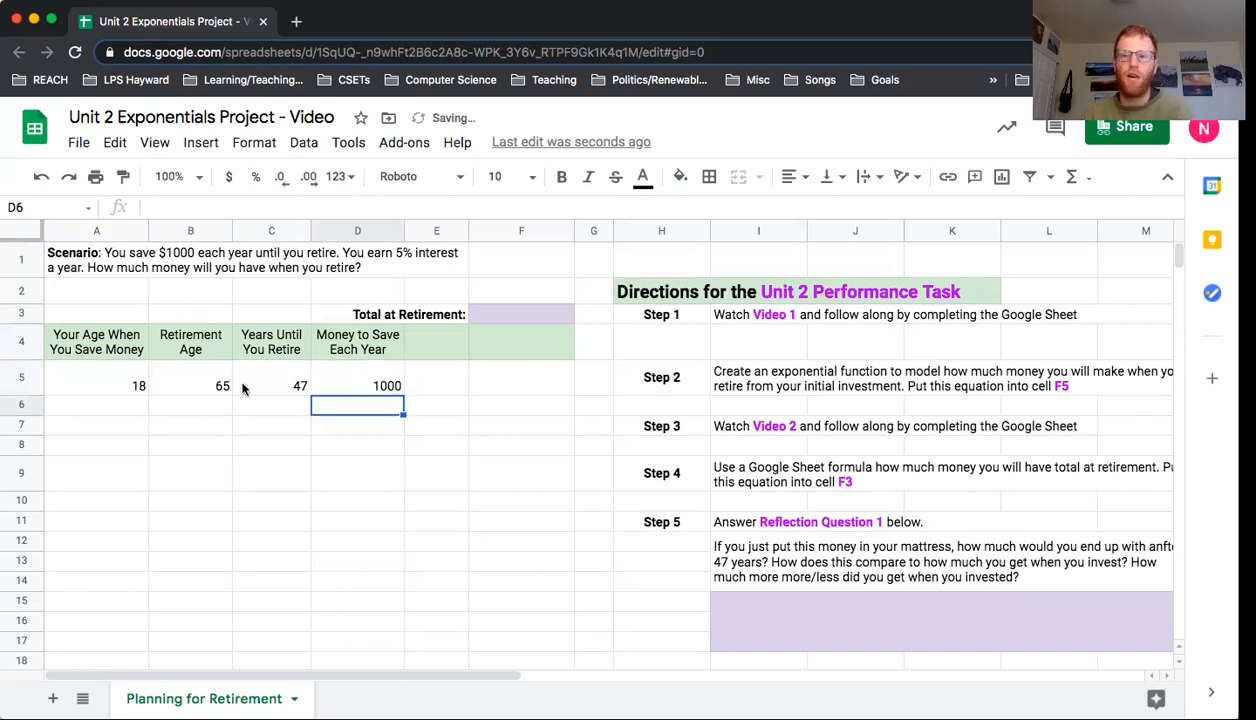
# Add the heading "Interest Rate" in cell E4 and enter the growth factor 1.05 beneath it in E5
pyautogui.click(433, 341)
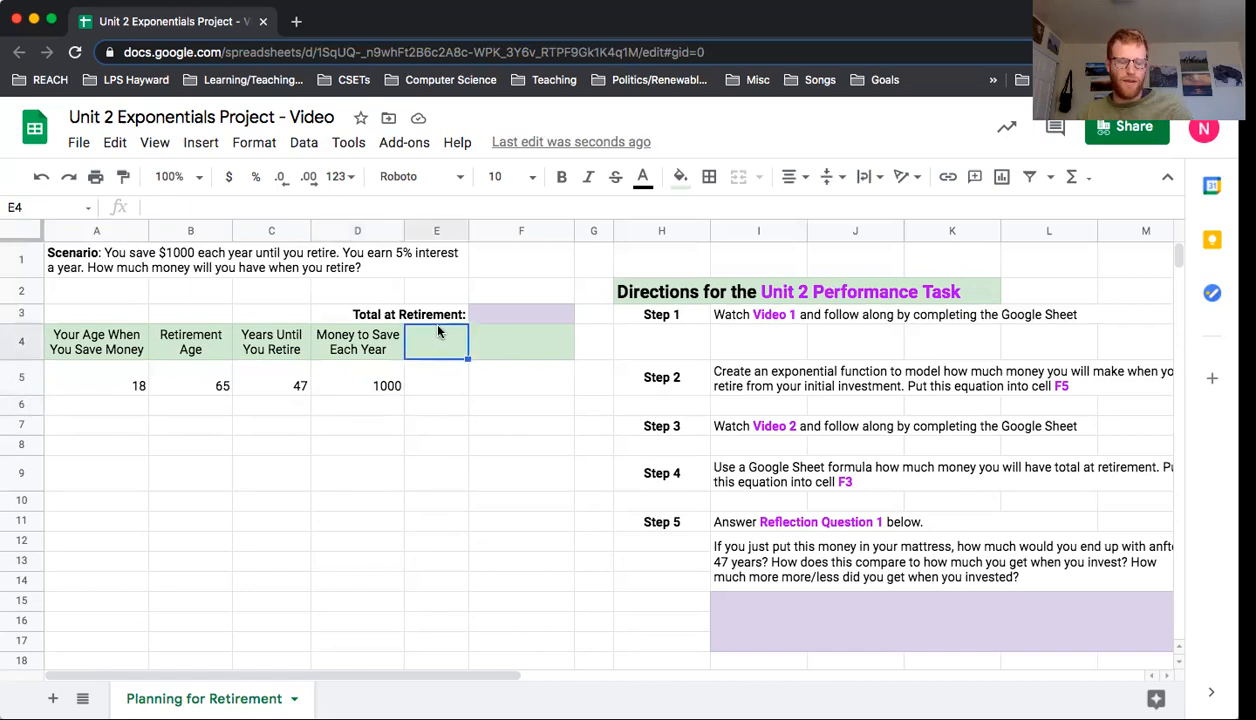
pyautogui.write('Intere')
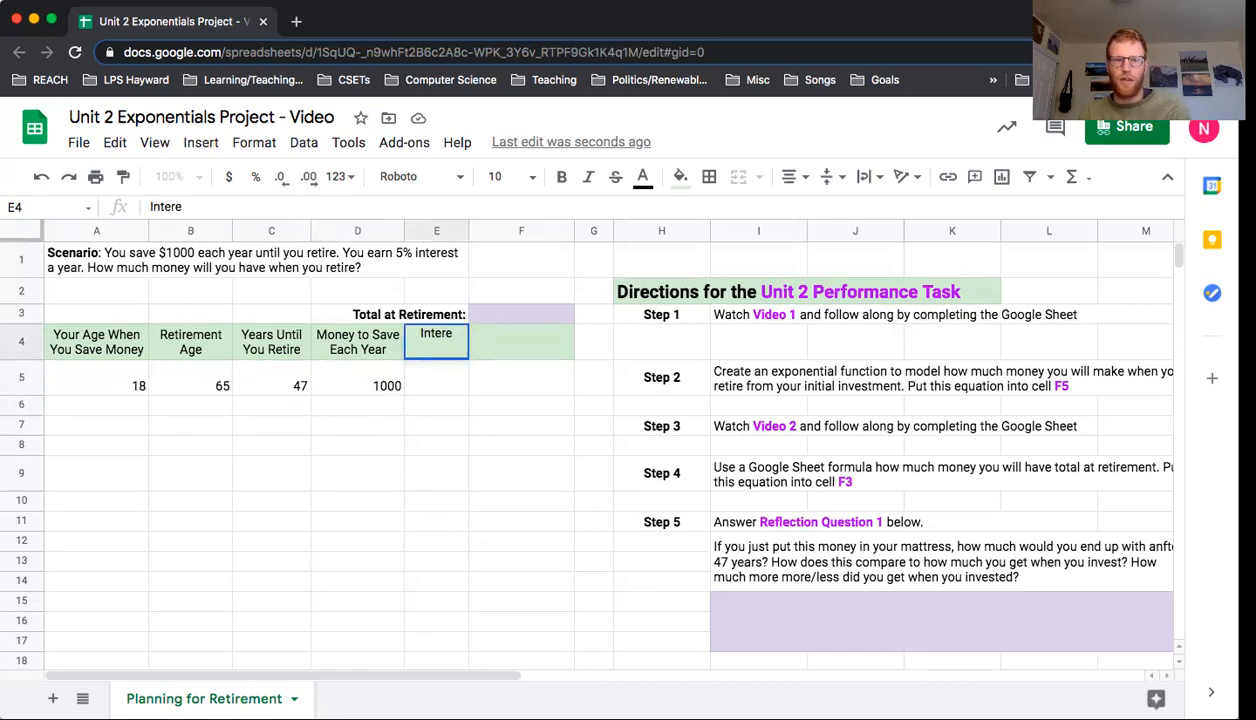
pyautogui.write('st Rate')
pyautogui.press('Return')
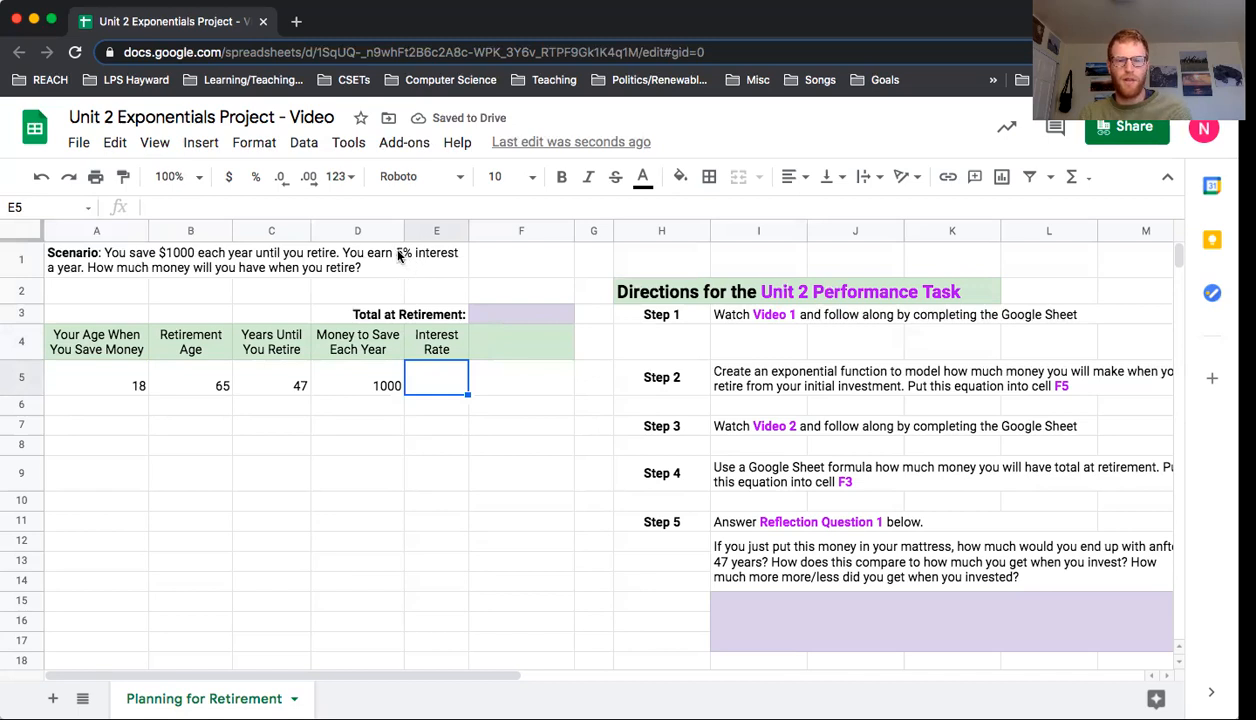
pyautogui.write('1.')
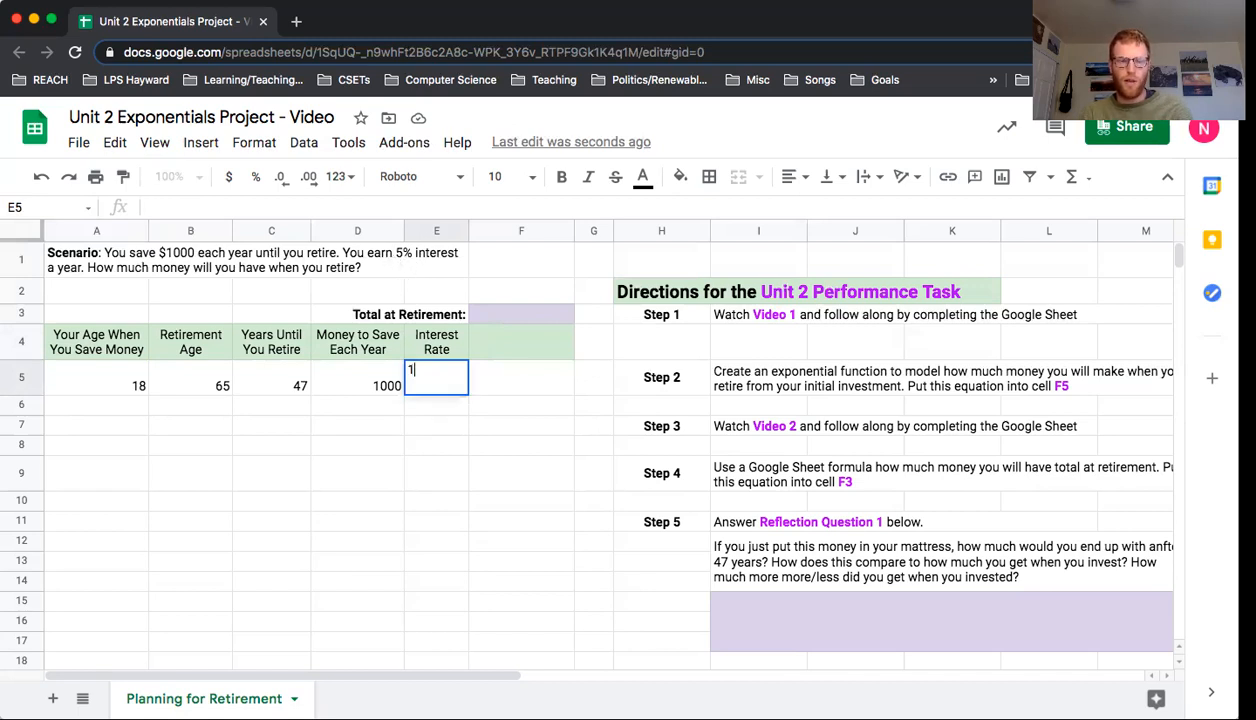
pyautogui.write('05')
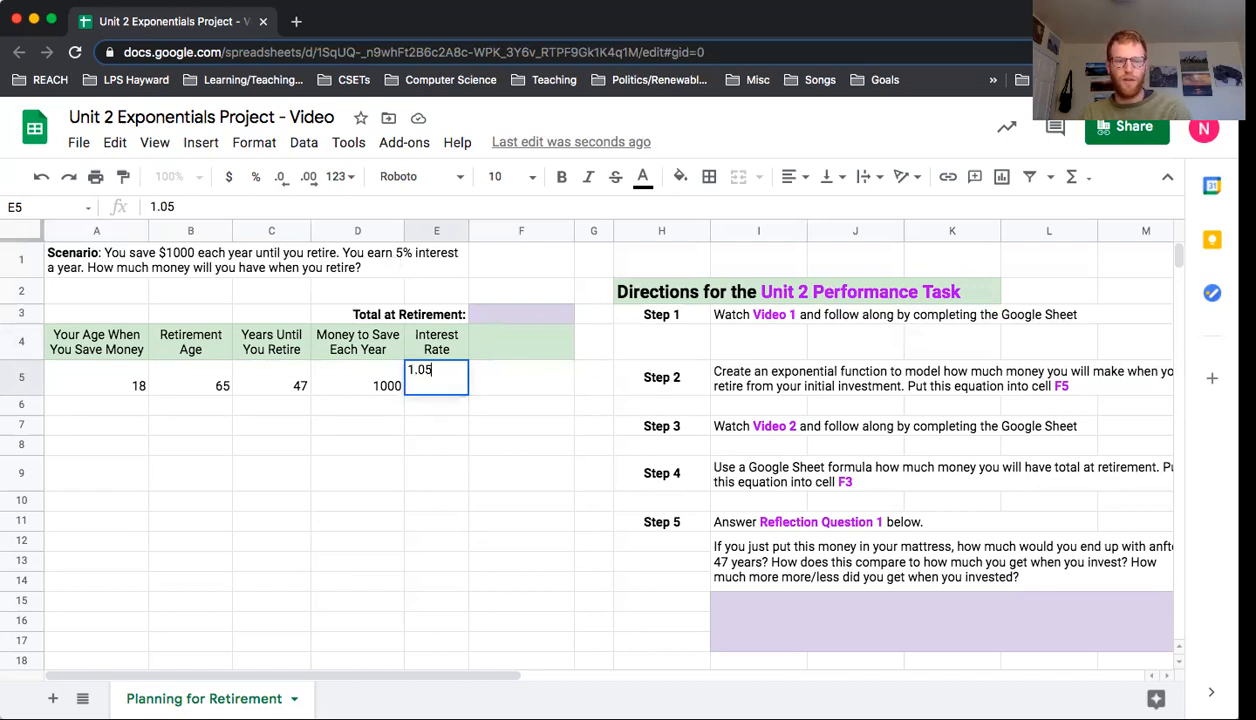
pyautogui.press('Return')
# Enter the column heading "End Value when You Retire" in cell F4
pyautogui.press('Right')
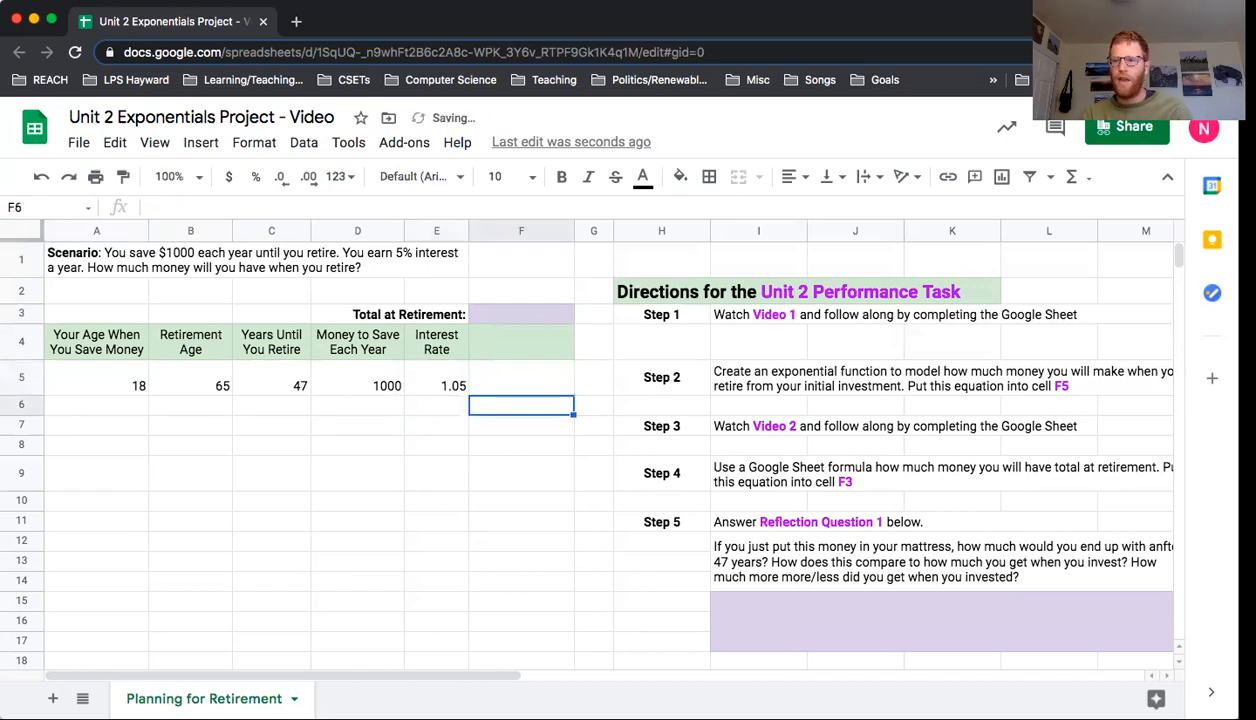
pyautogui.press('Up')
pyautogui.press('Up')
pyautogui.write('End Va')
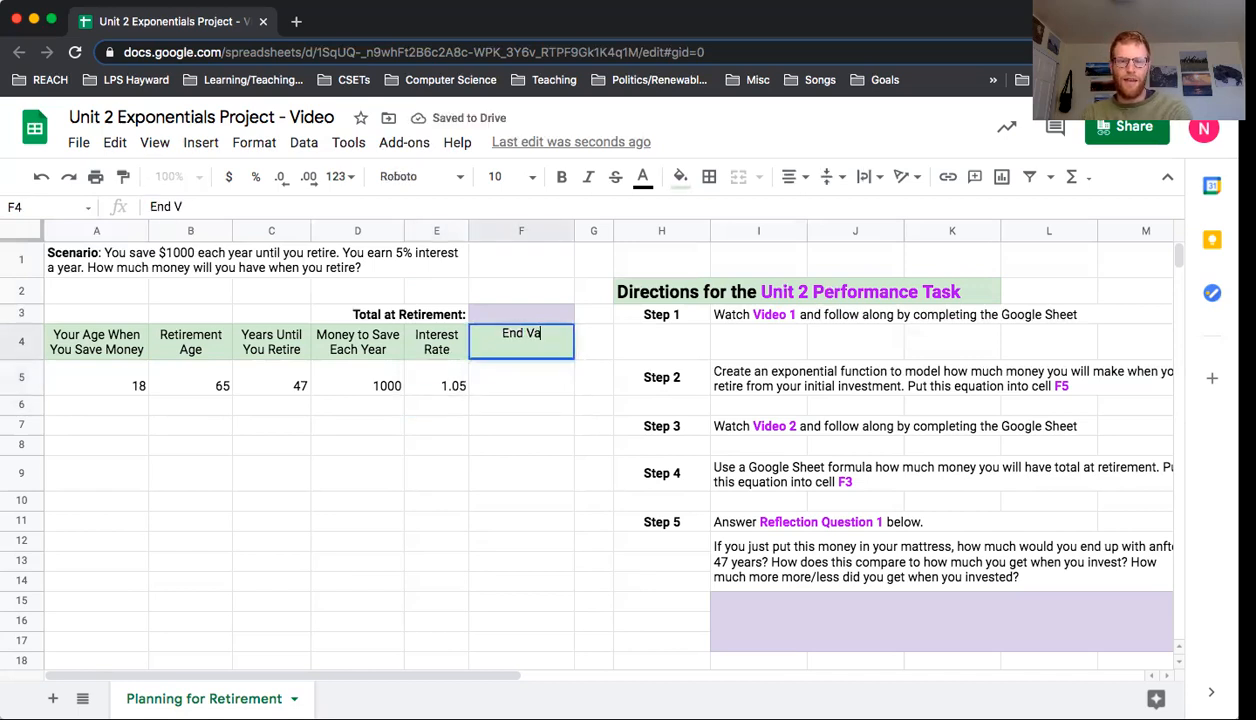
pyautogui.write('lue when')
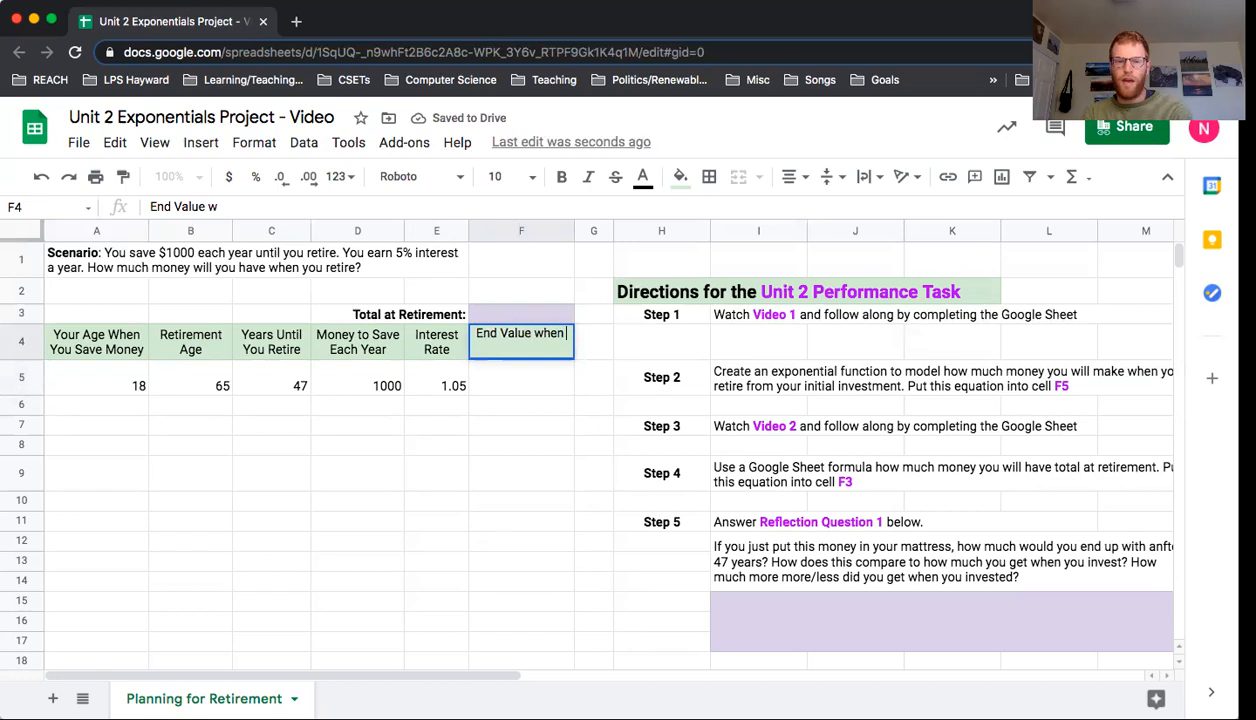
pyautogui.write(' You Retir')
pyautogui.press('BackSpace')
pyautogui.press('BackSpace')
pyautogui.press('BackSpace')
pyautogui.write('etire')
pyautogui.press('Return')
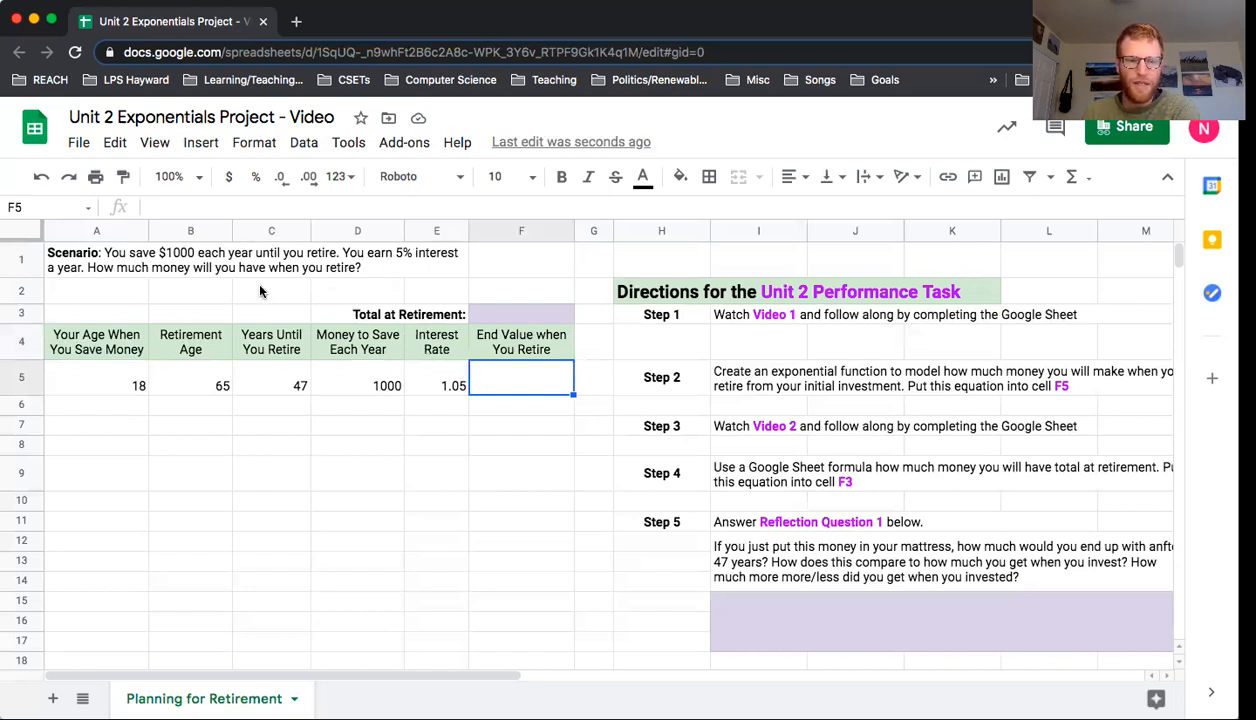
# Try building the sample exponential formula =C5*B5^A5 in cell F5 from cell references
pyautogui.click(286, 370)
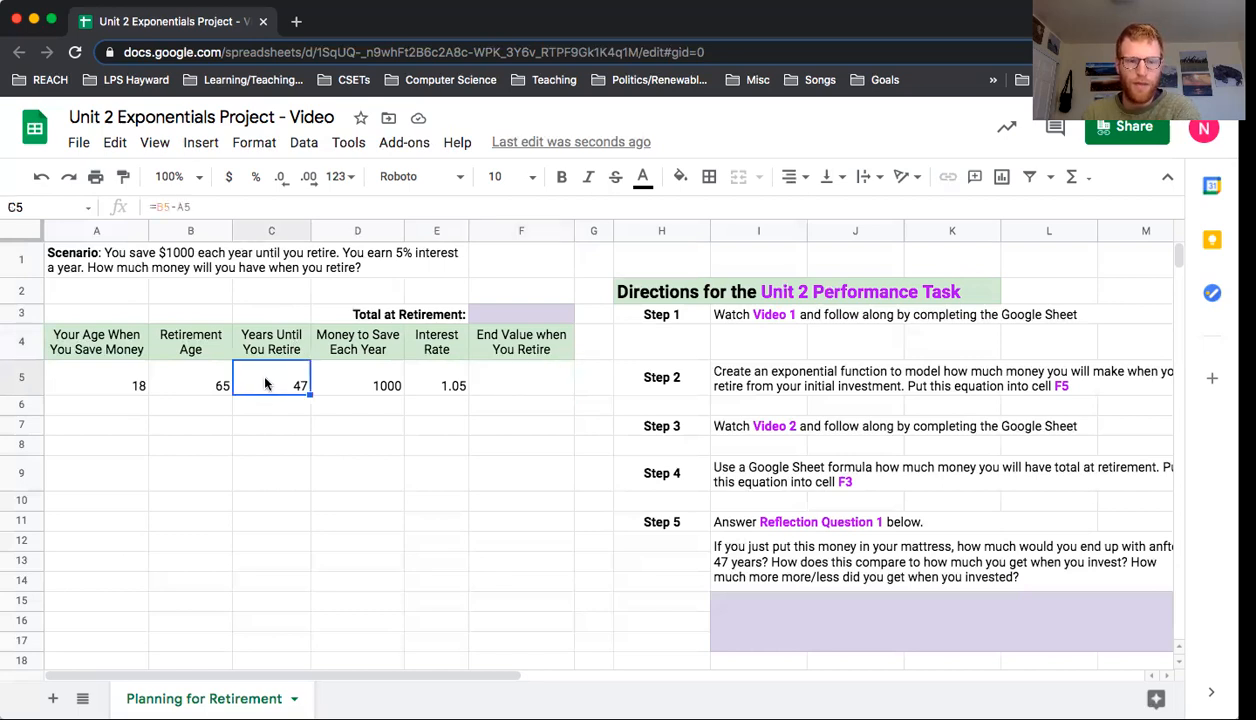
pyautogui.click(511, 374)
pyautogui.write('=')
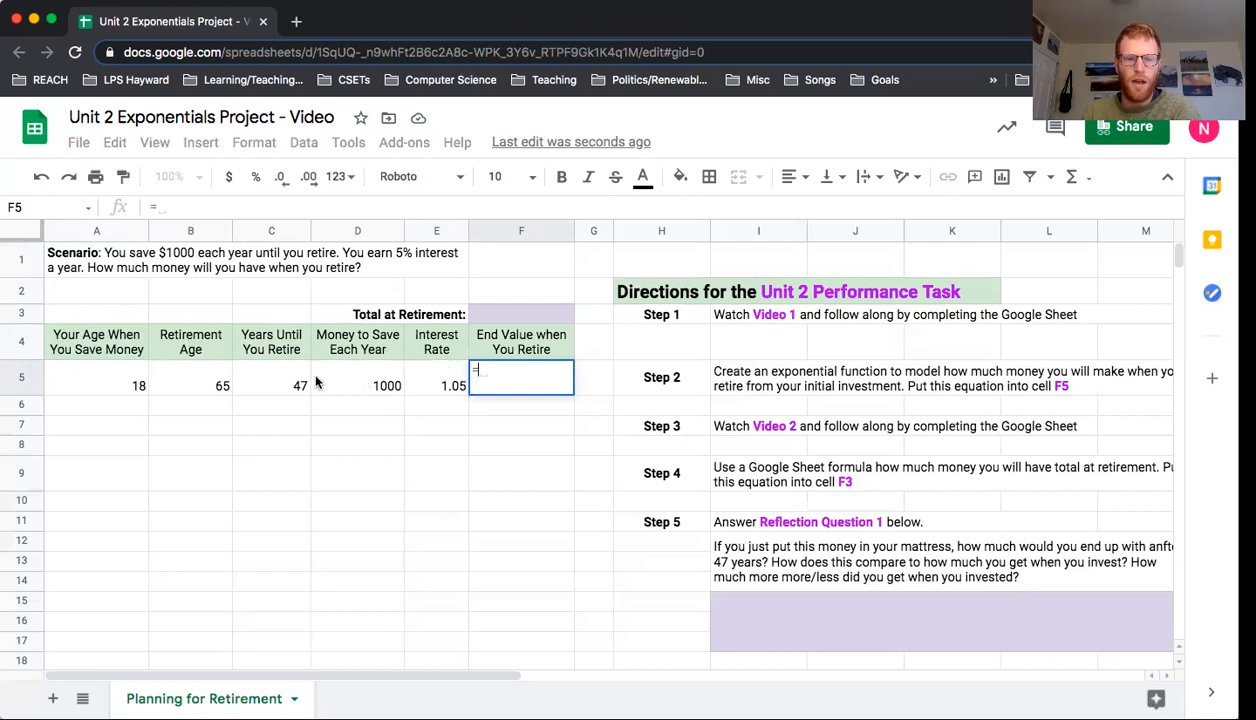
pyautogui.click(276, 385)
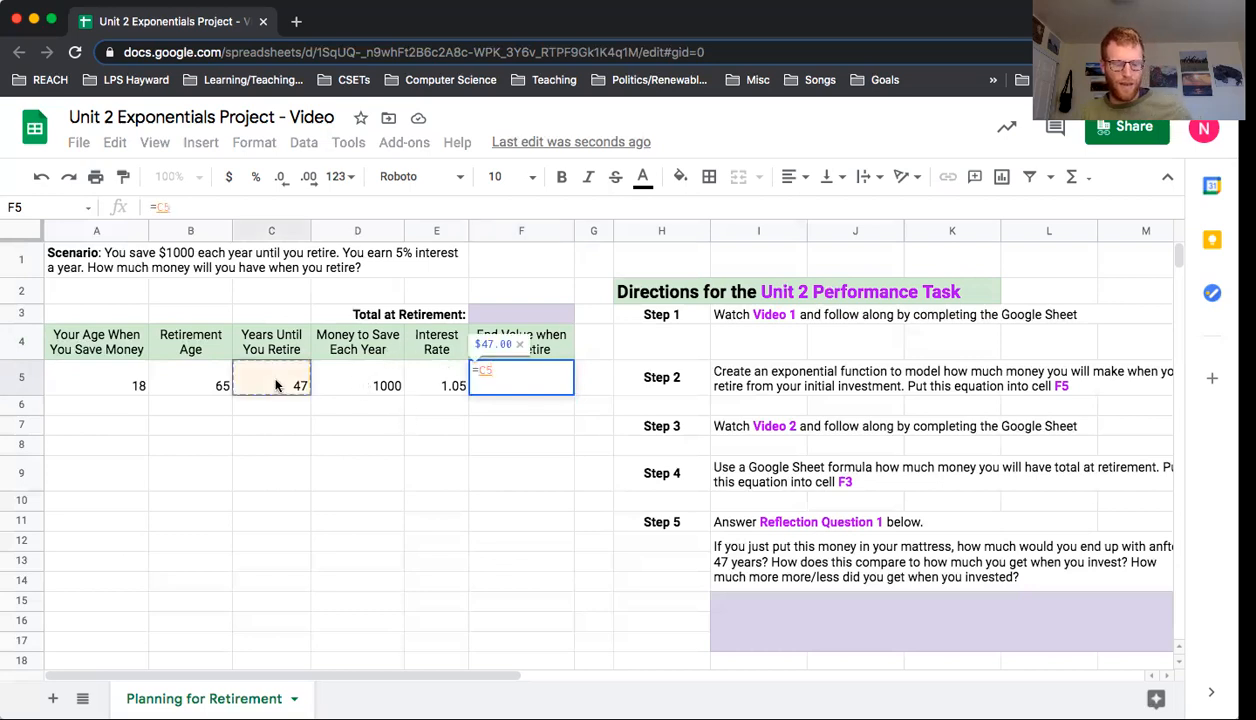
pyautogui.write('*')
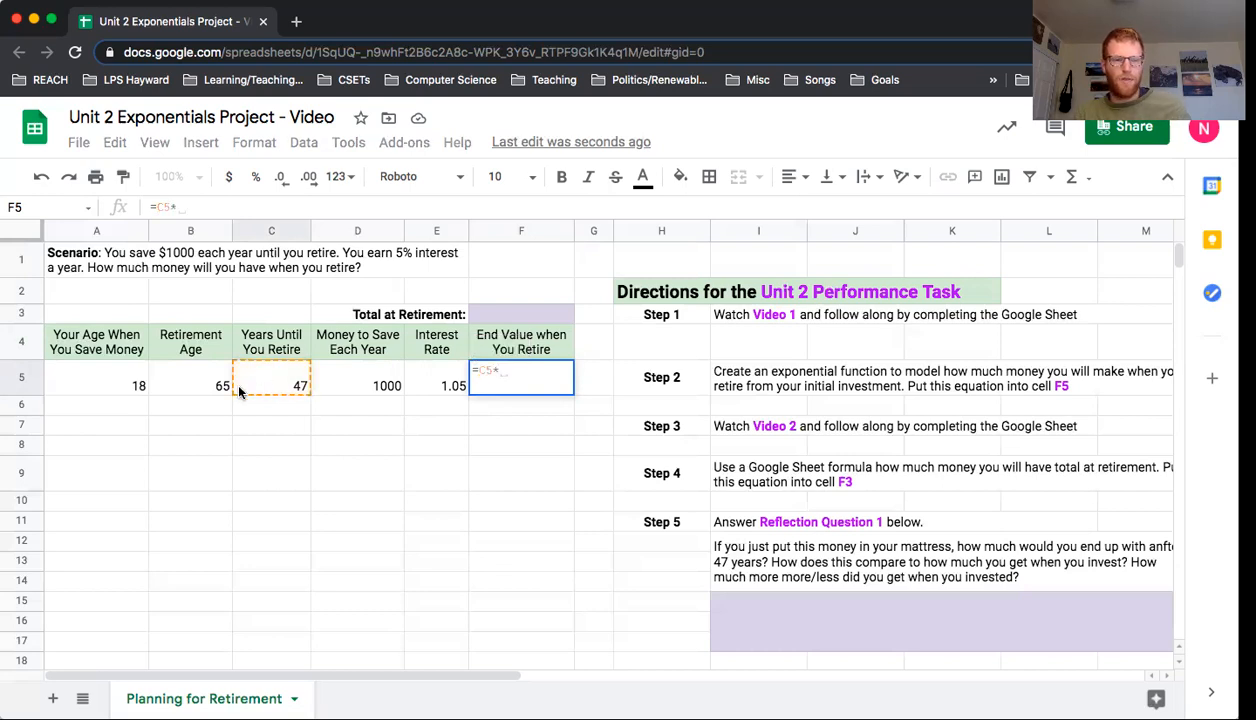
pyautogui.click(204, 380)
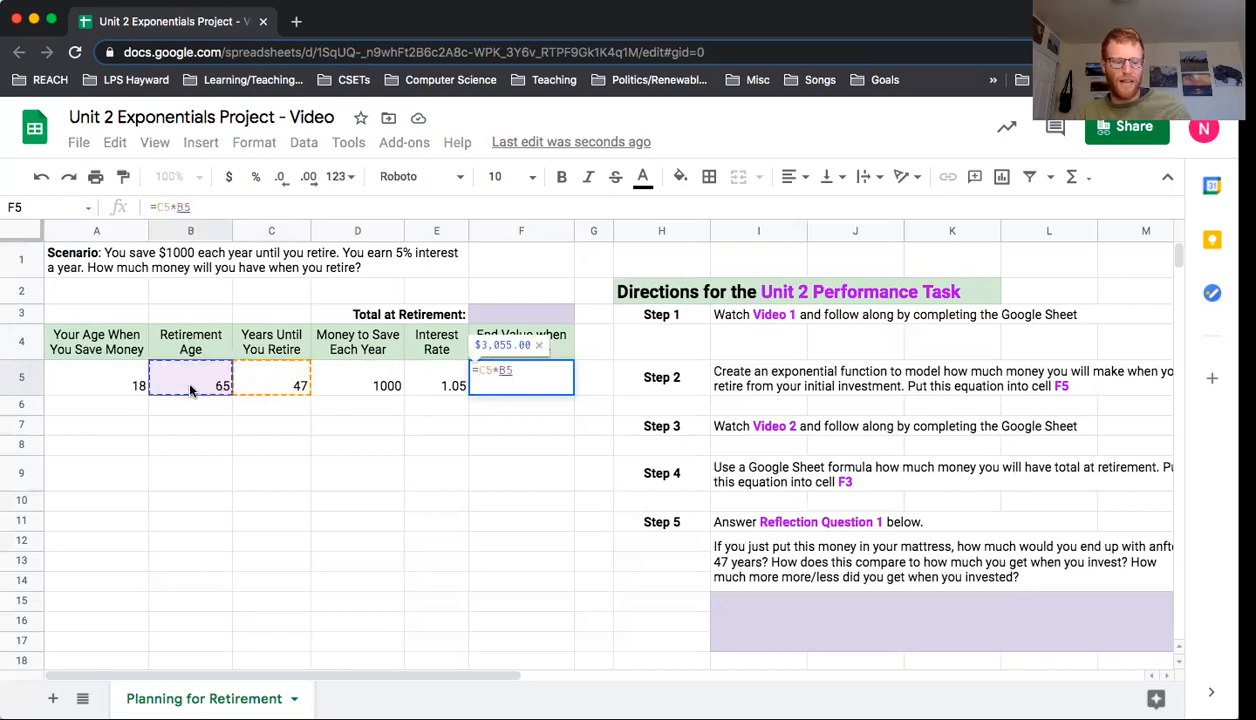
pyautogui.write('^')
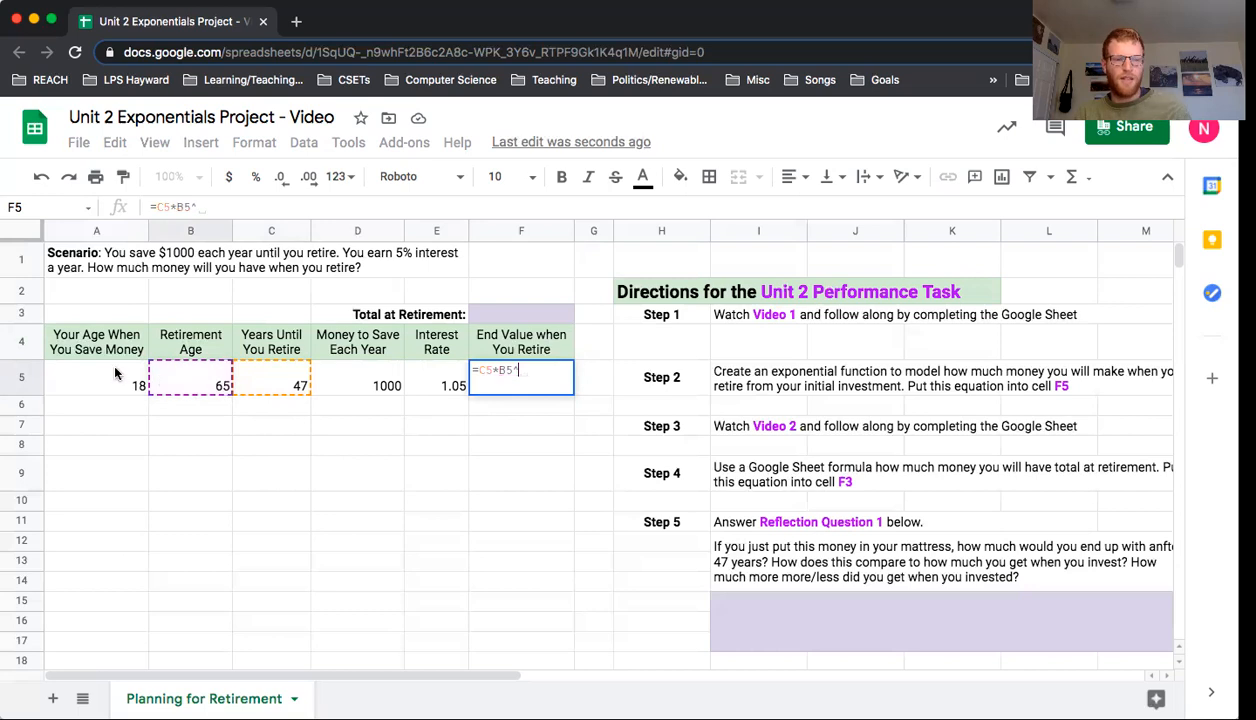
pyautogui.click(115, 378)
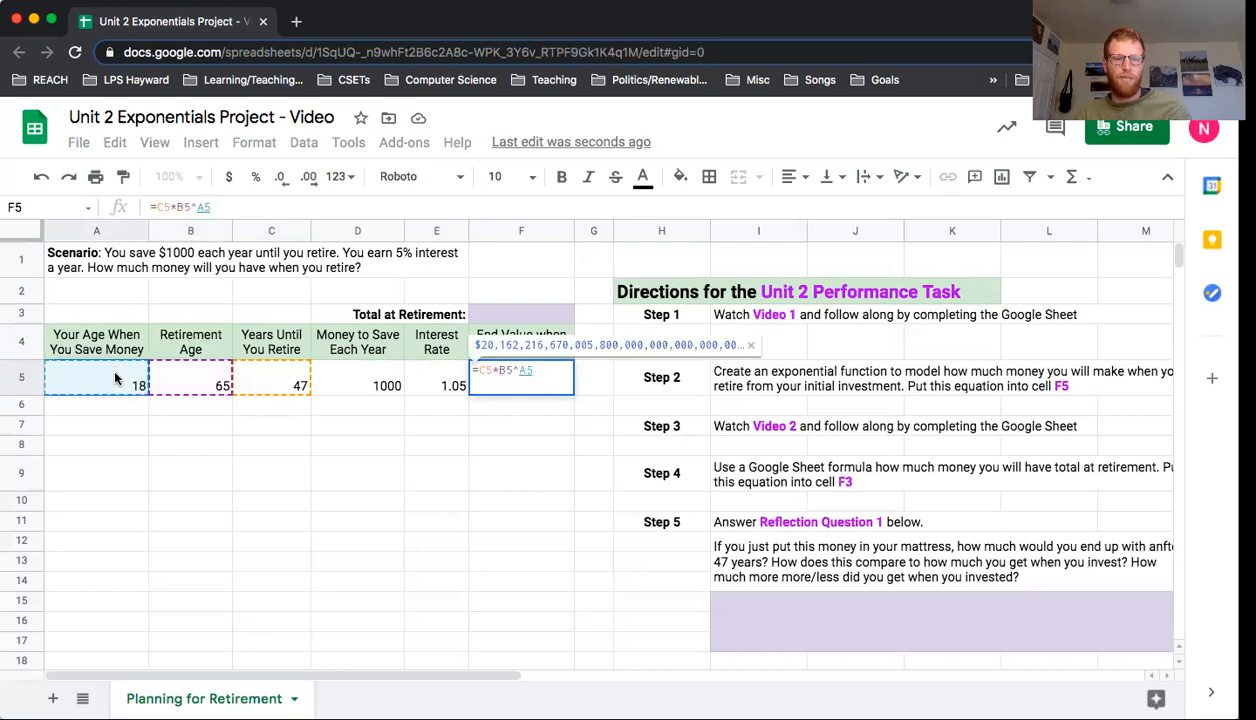
# Clear the sample formula from cell F5 and leave the cell empty
pyautogui.press('BackSpace')
pyautogui.press('BackSpace')
pyautogui.press('BackSpace')
pyautogui.press('BackSpace')
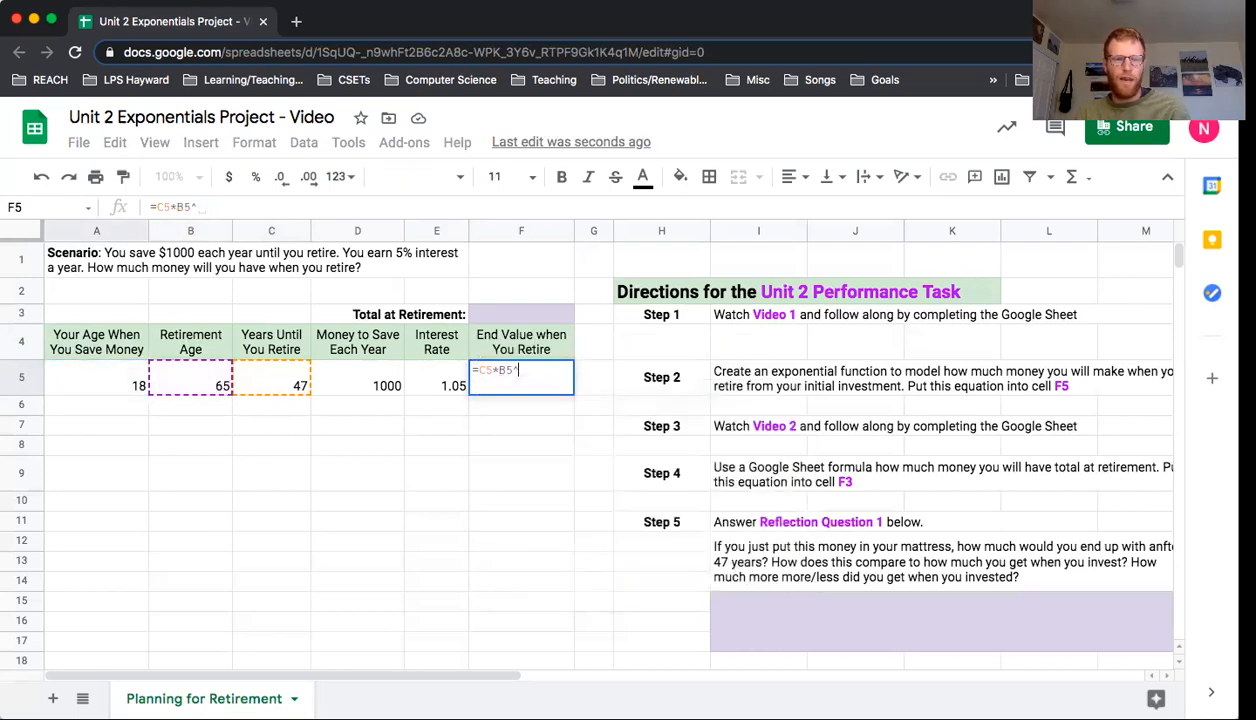
pyautogui.press('BackSpace')
pyautogui.press('BackSpace')
pyautogui.press('BackSpace')
pyautogui.press('BackSpace')
pyautogui.press('BackSpace')
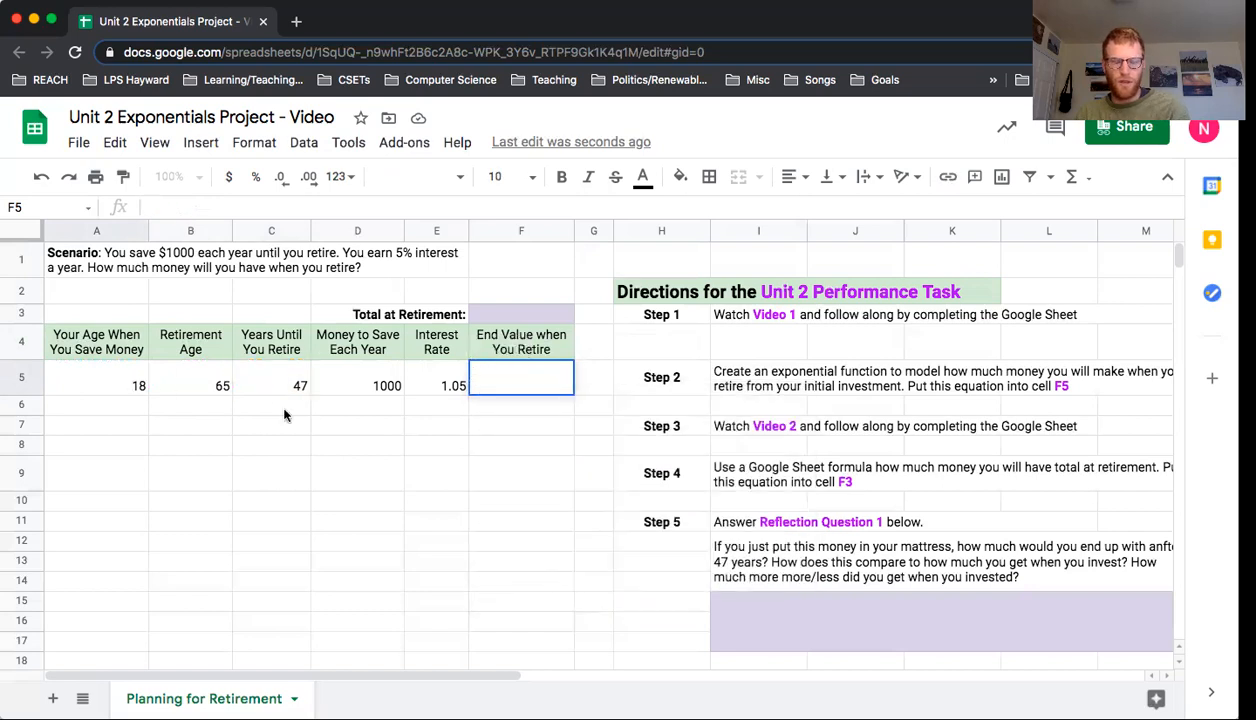
pyautogui.press('Return')
pyautogui.click(507, 372)
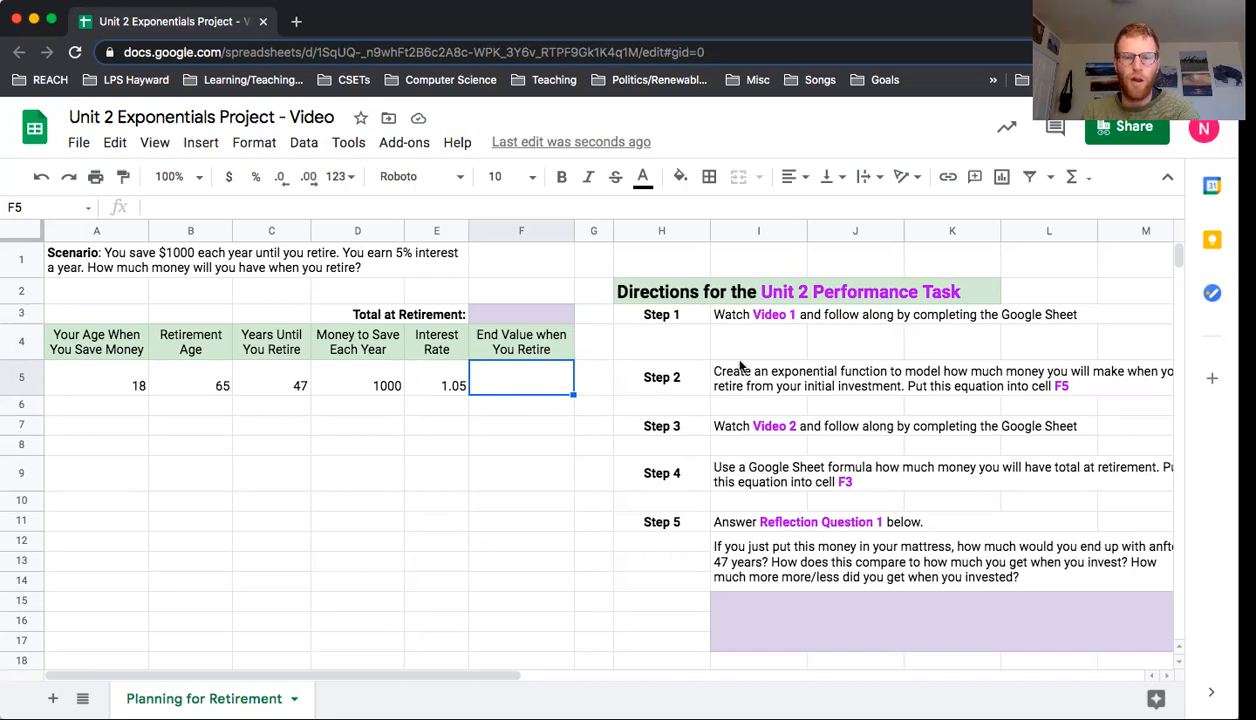
pyautogui.click(645, 312)
pyautogui.click(647, 388)
pyautogui.click(504, 393)
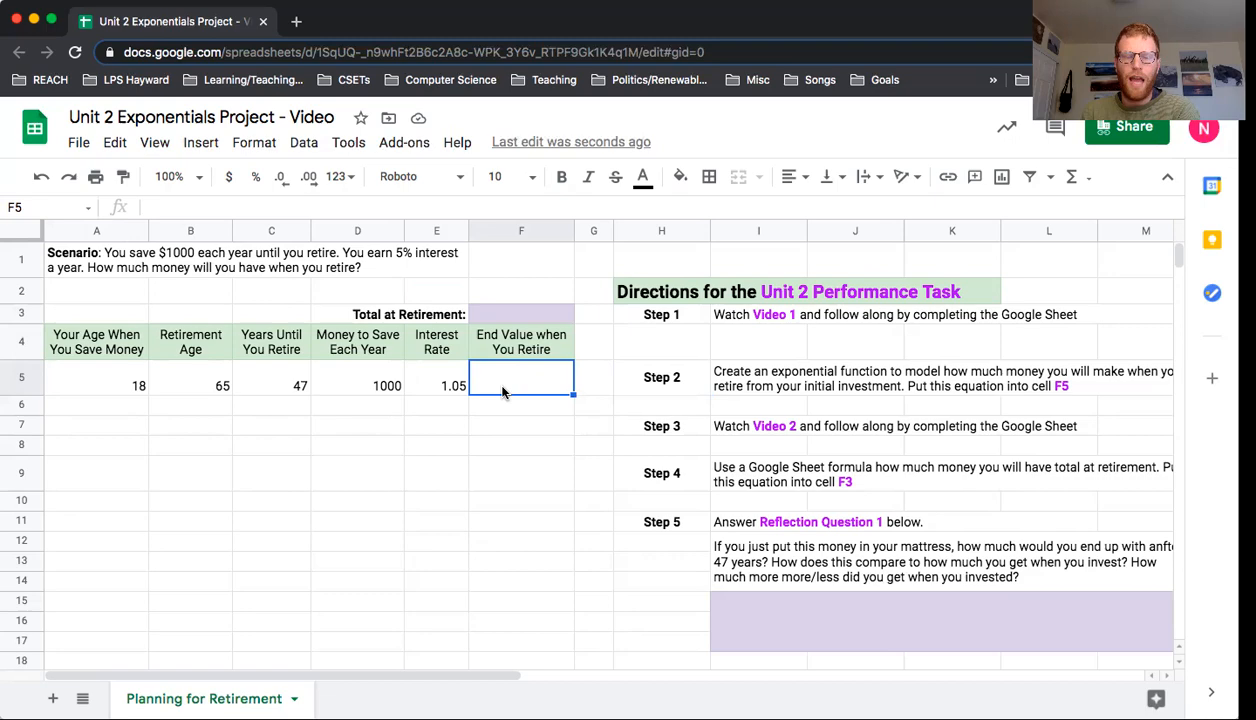